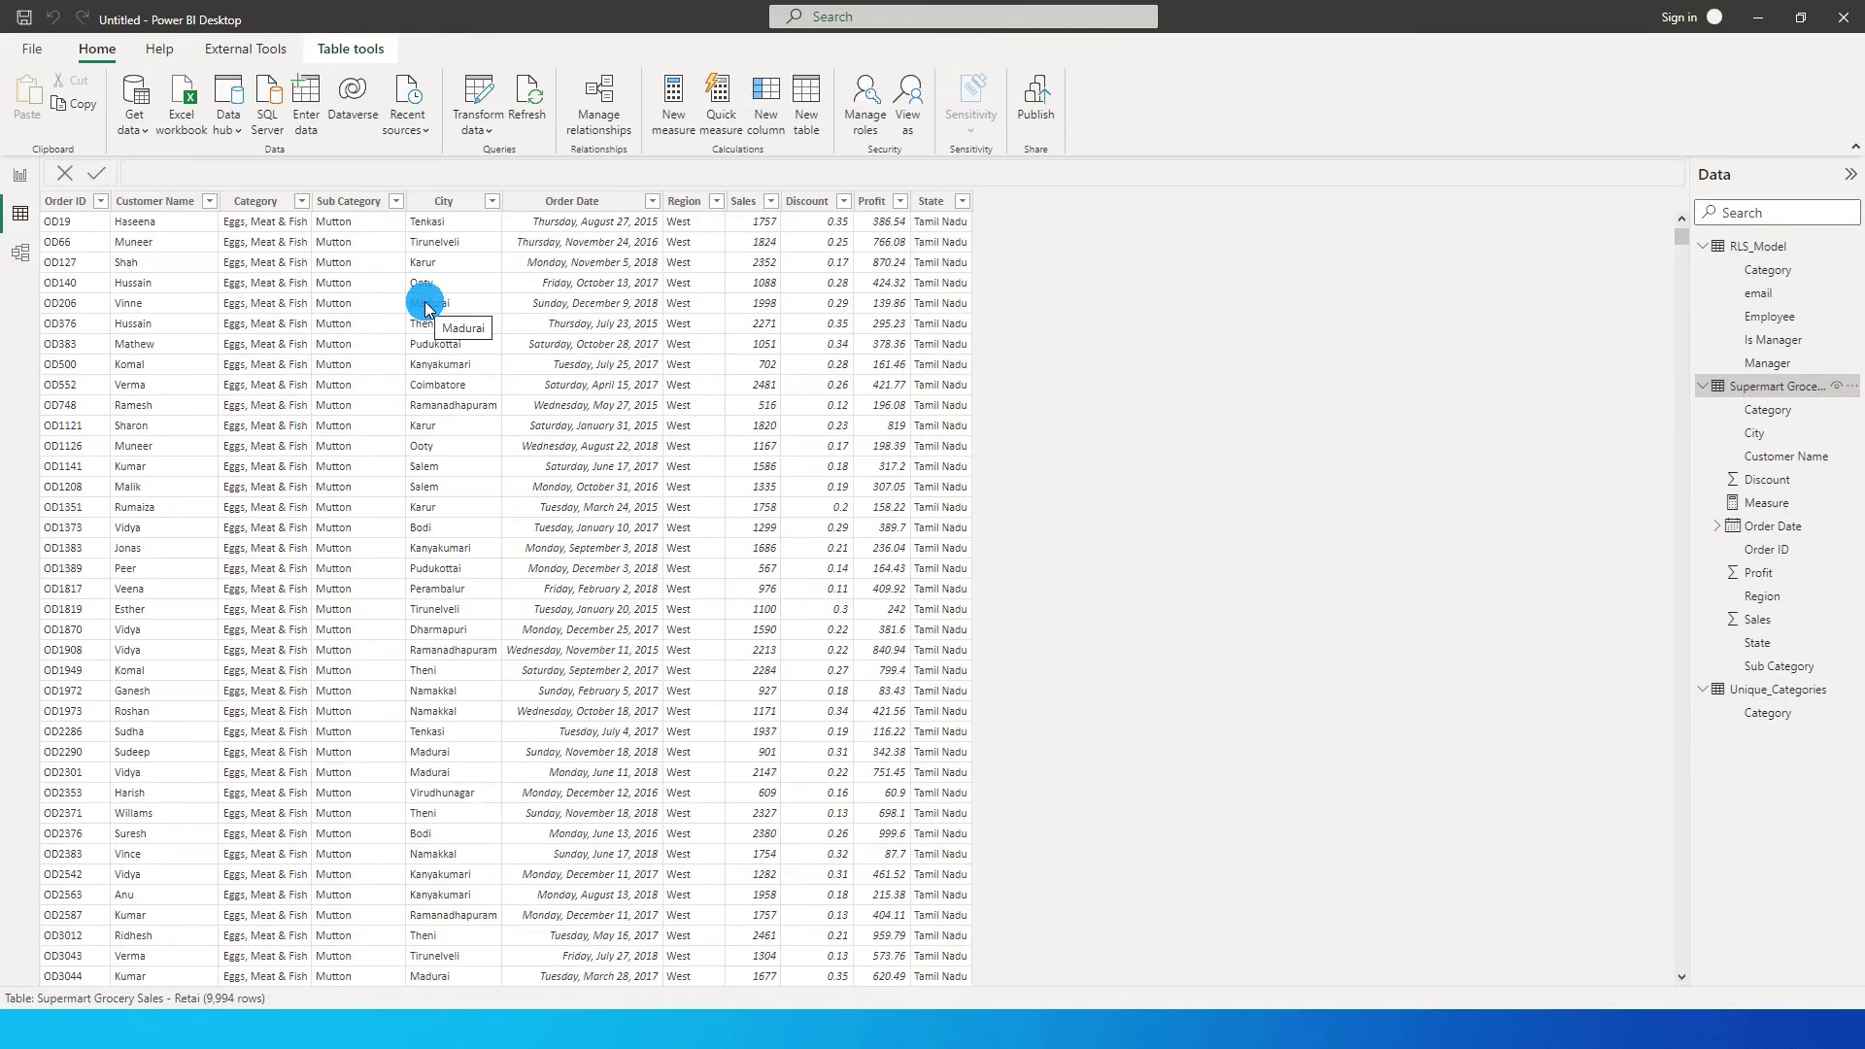
Inspect the Category column's values in its filter dropdown, closing it without applying a filter.
left_click(302, 201)
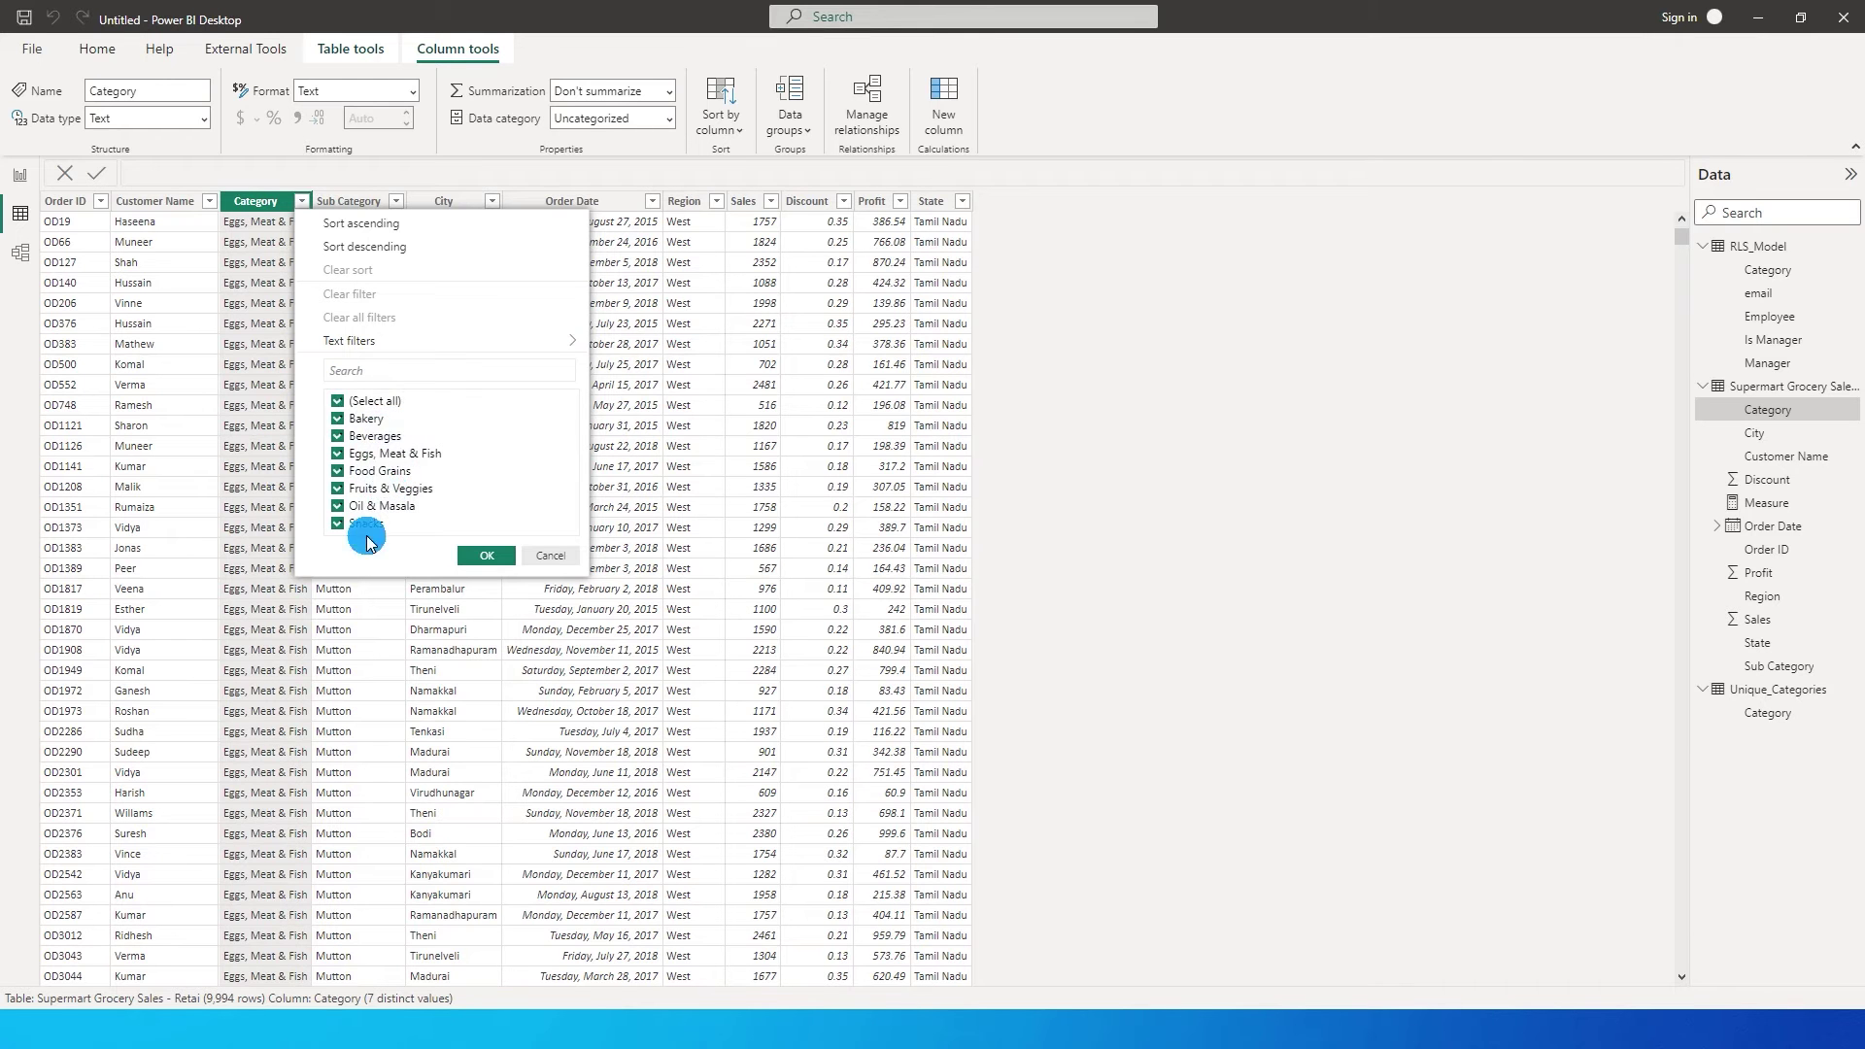
left_click(549, 556)
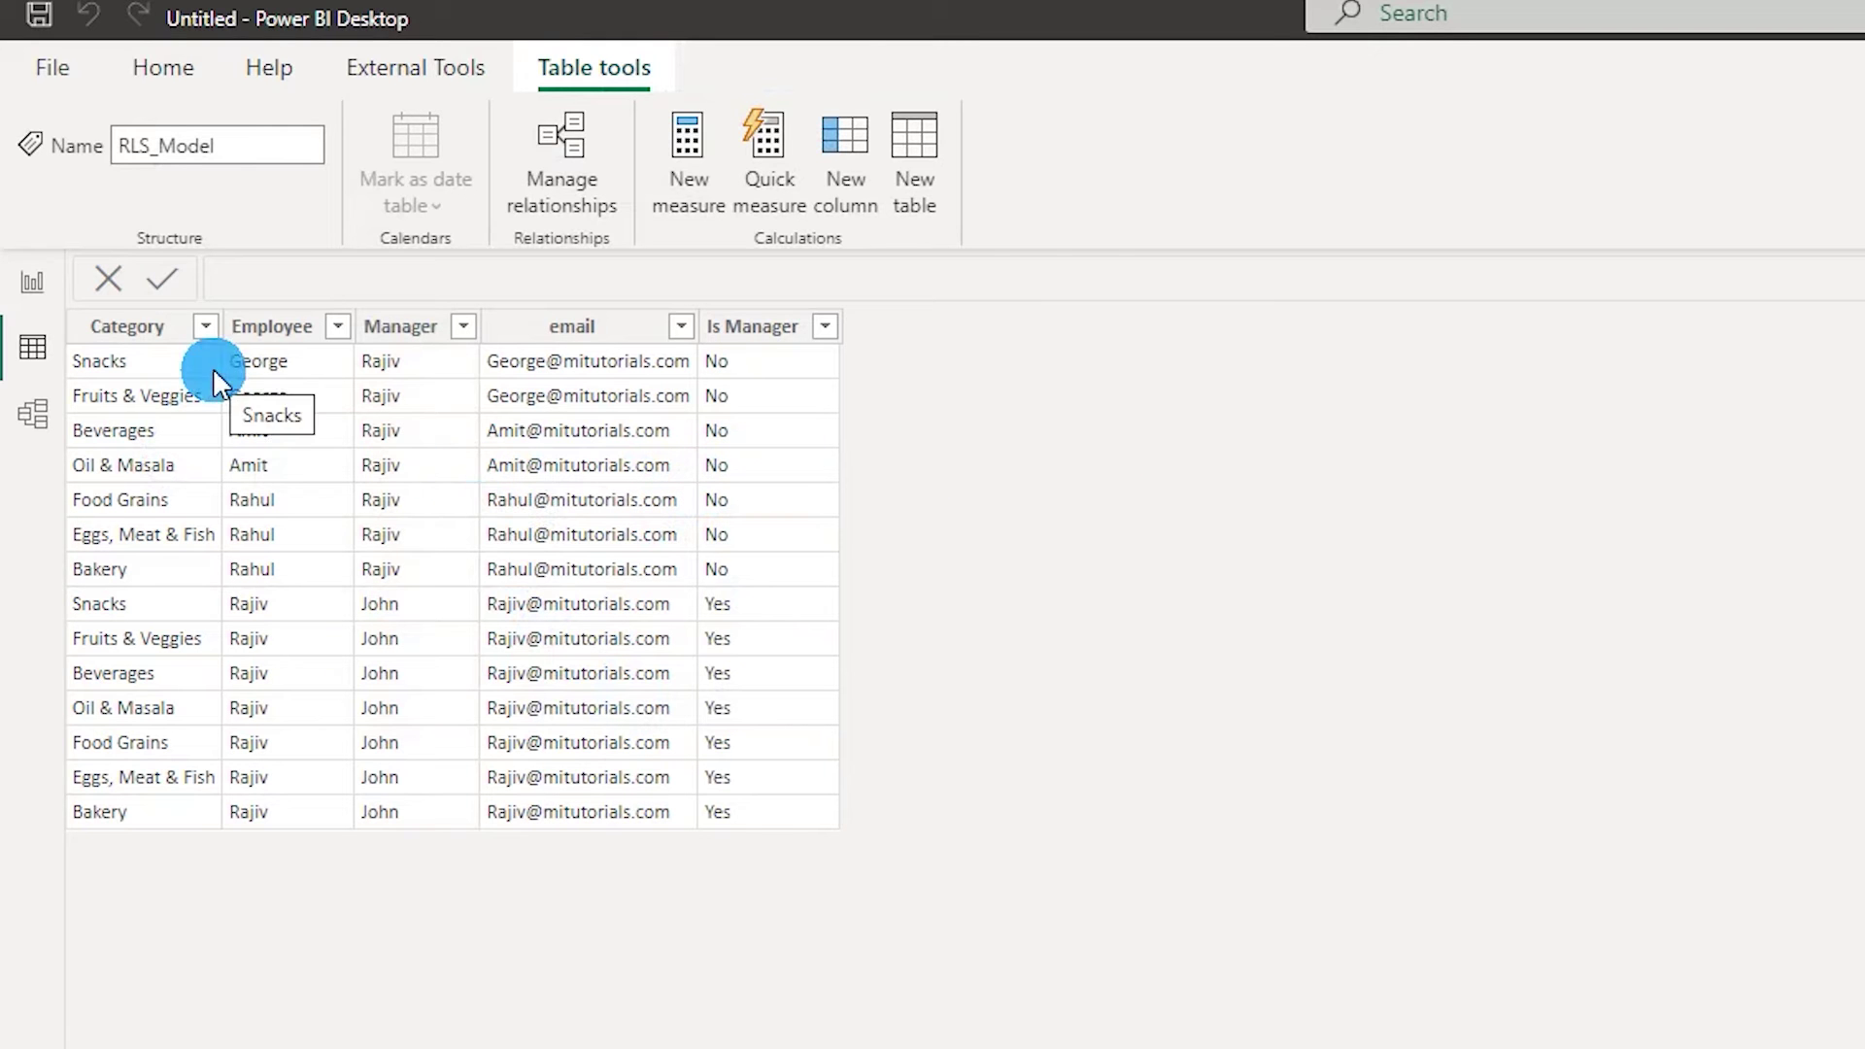
left_click(155, 328)
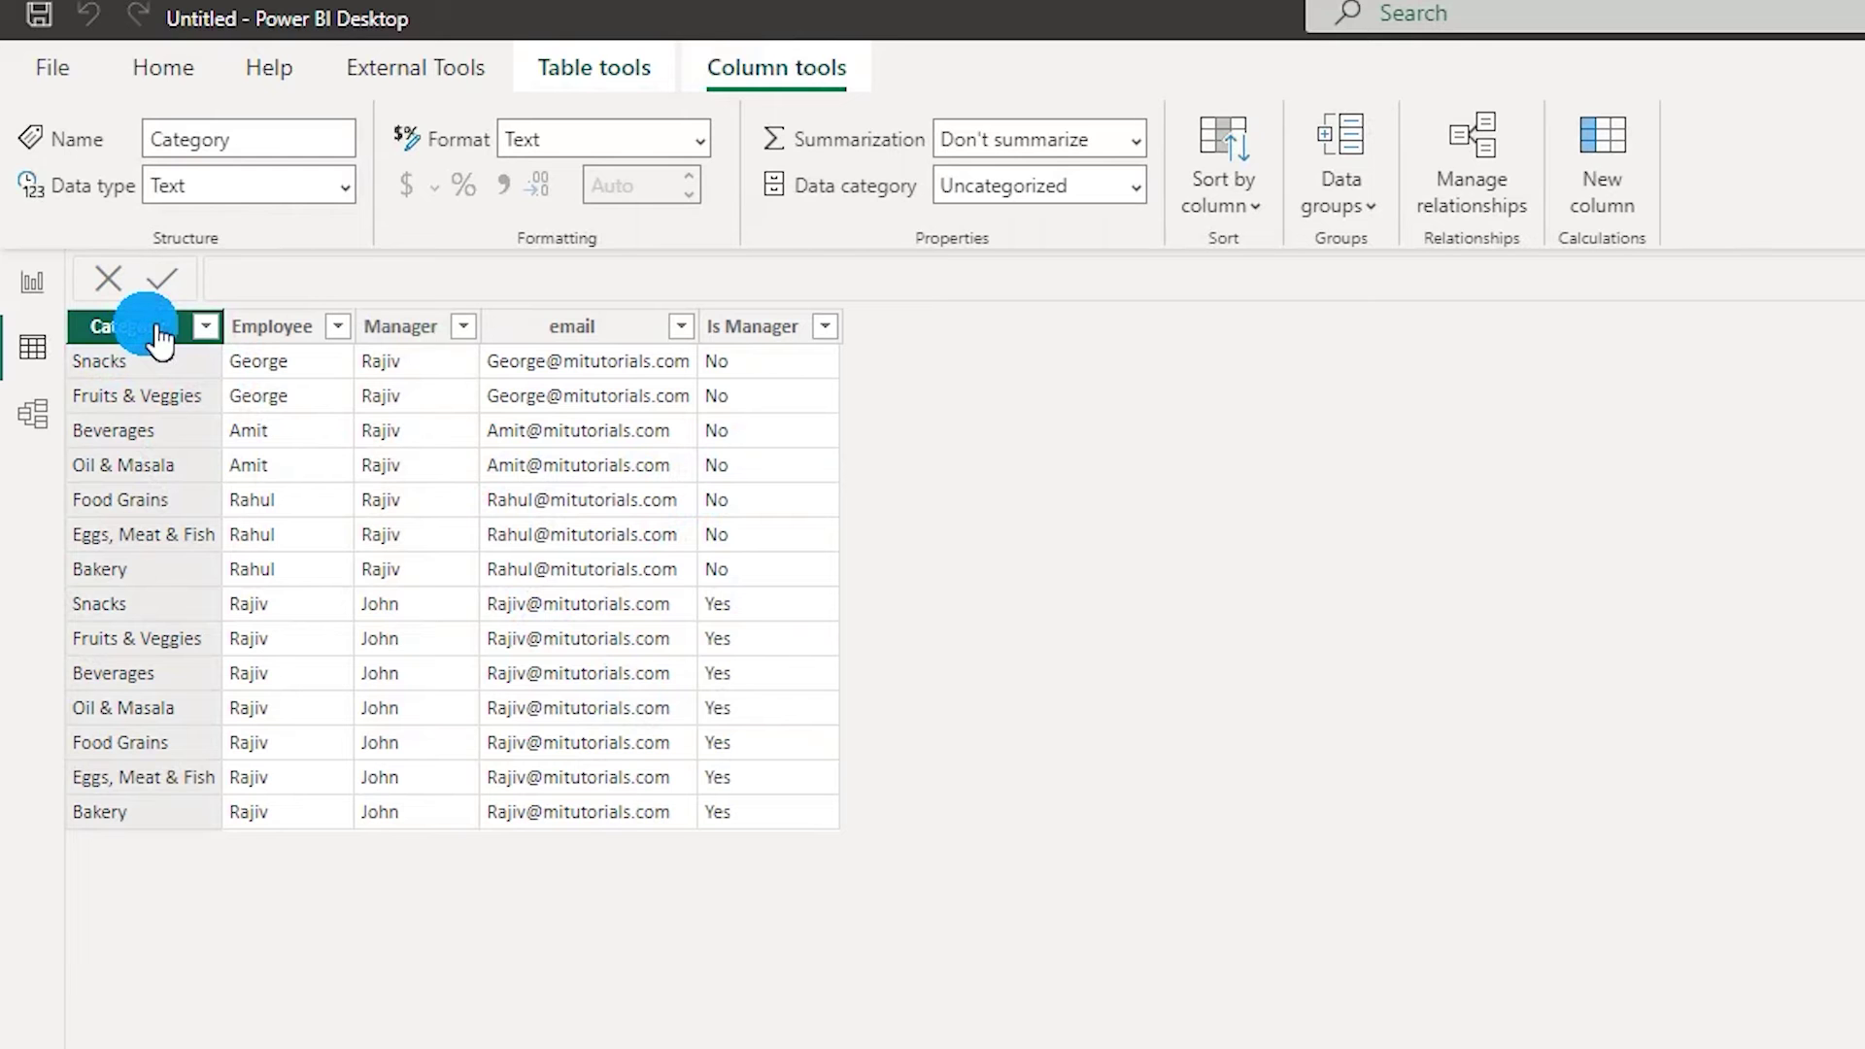
left_click(313, 335)
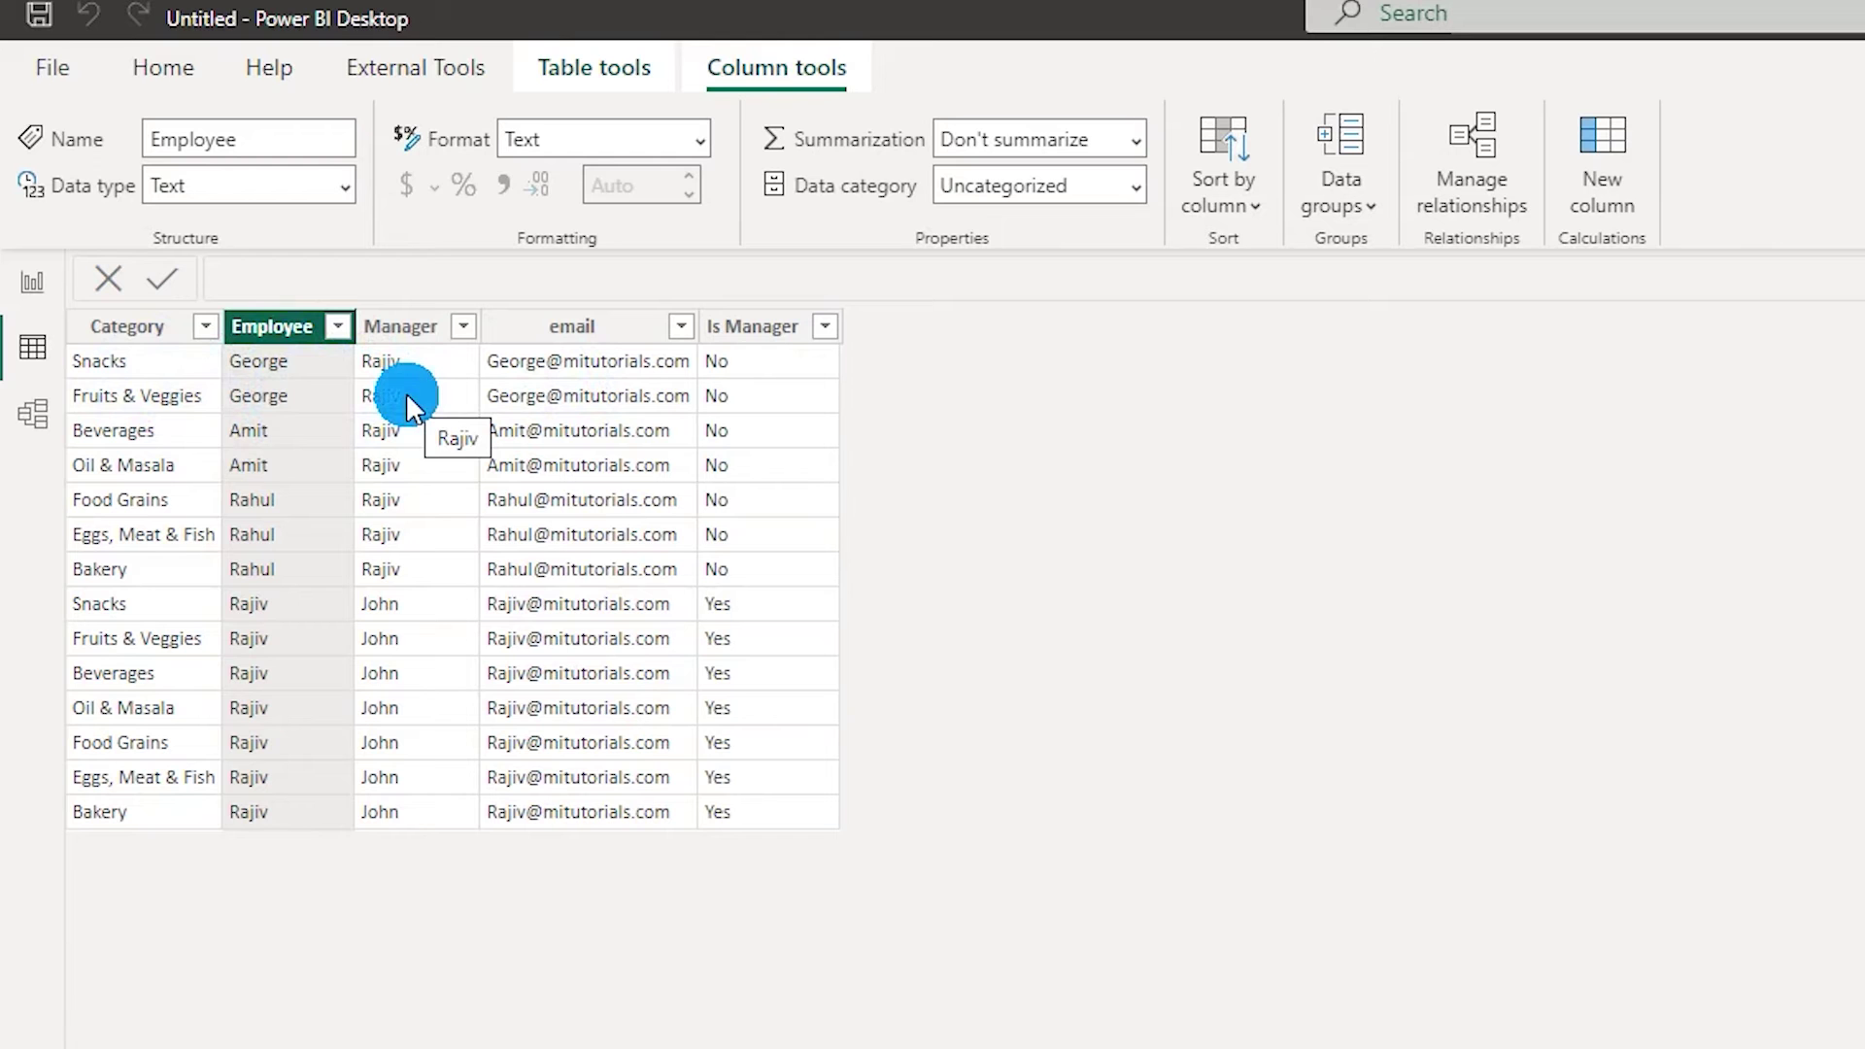
left_click(769, 330)
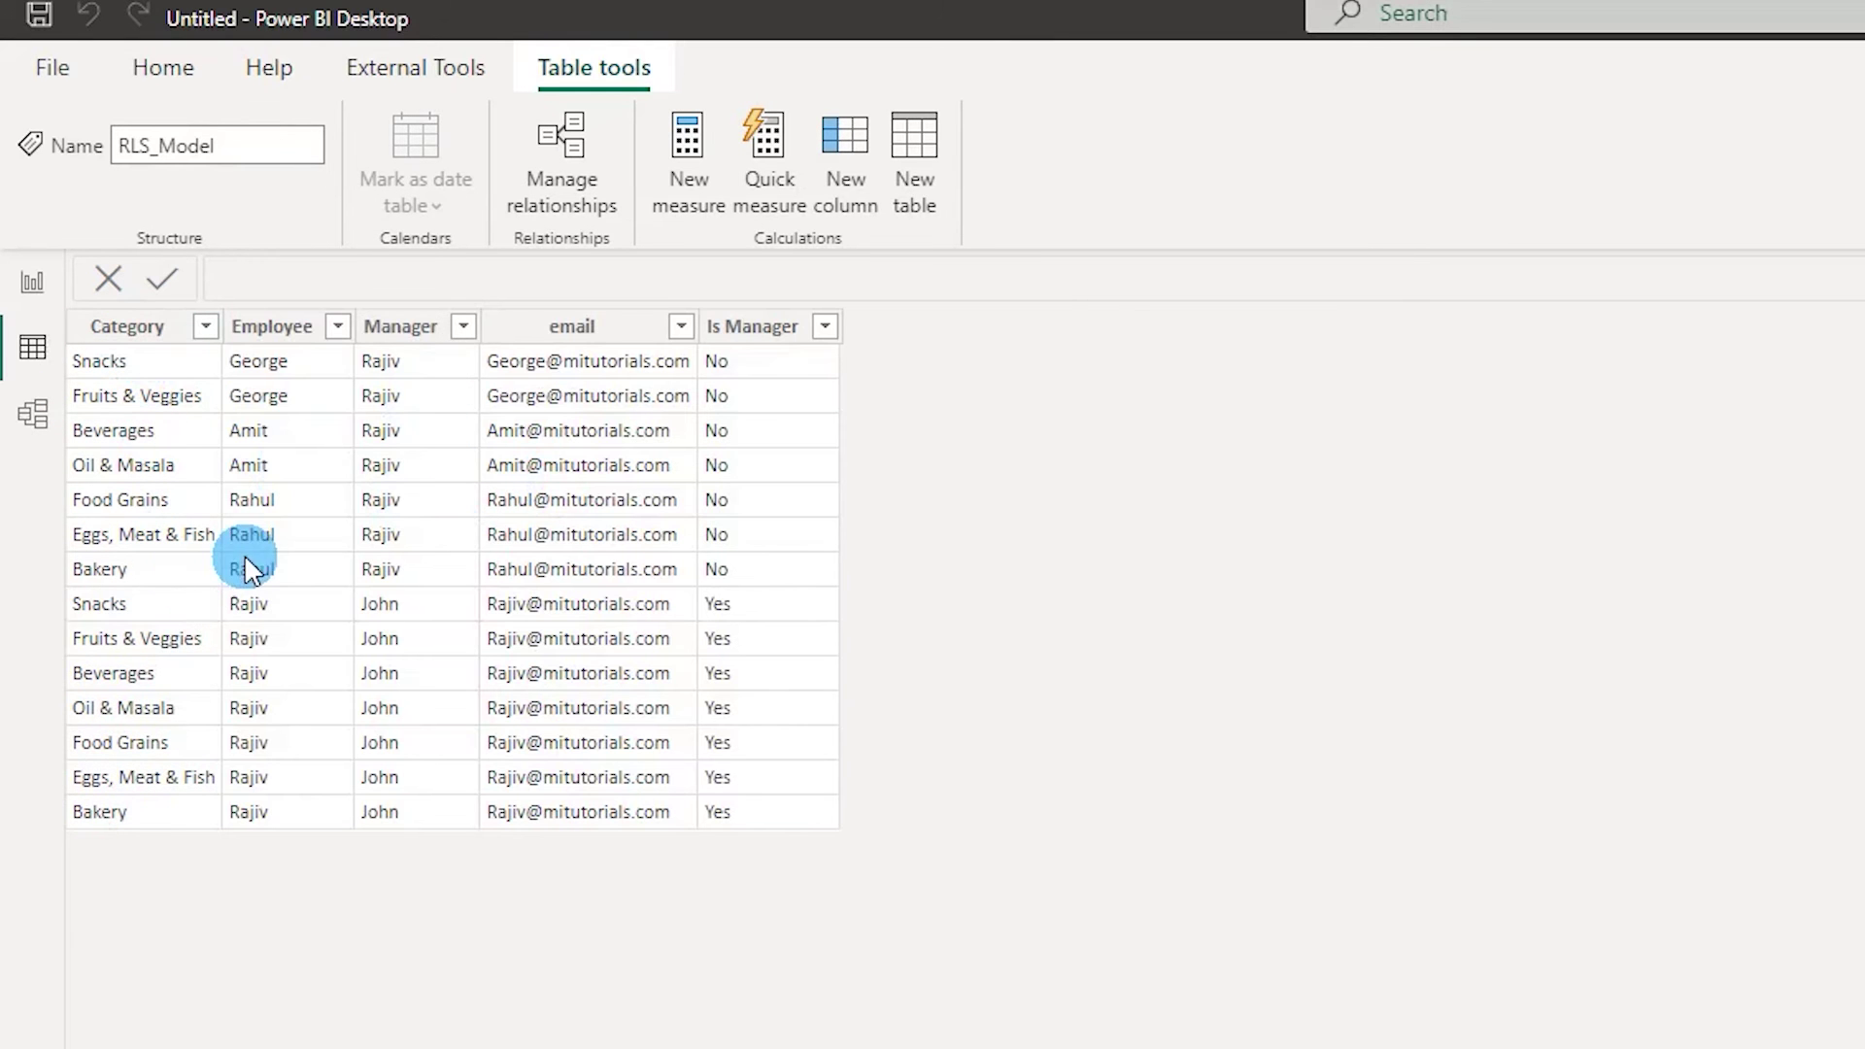
Add a table visual of Category and Sum of Sales, then move it down and right on the page.
left_click(50, 303)
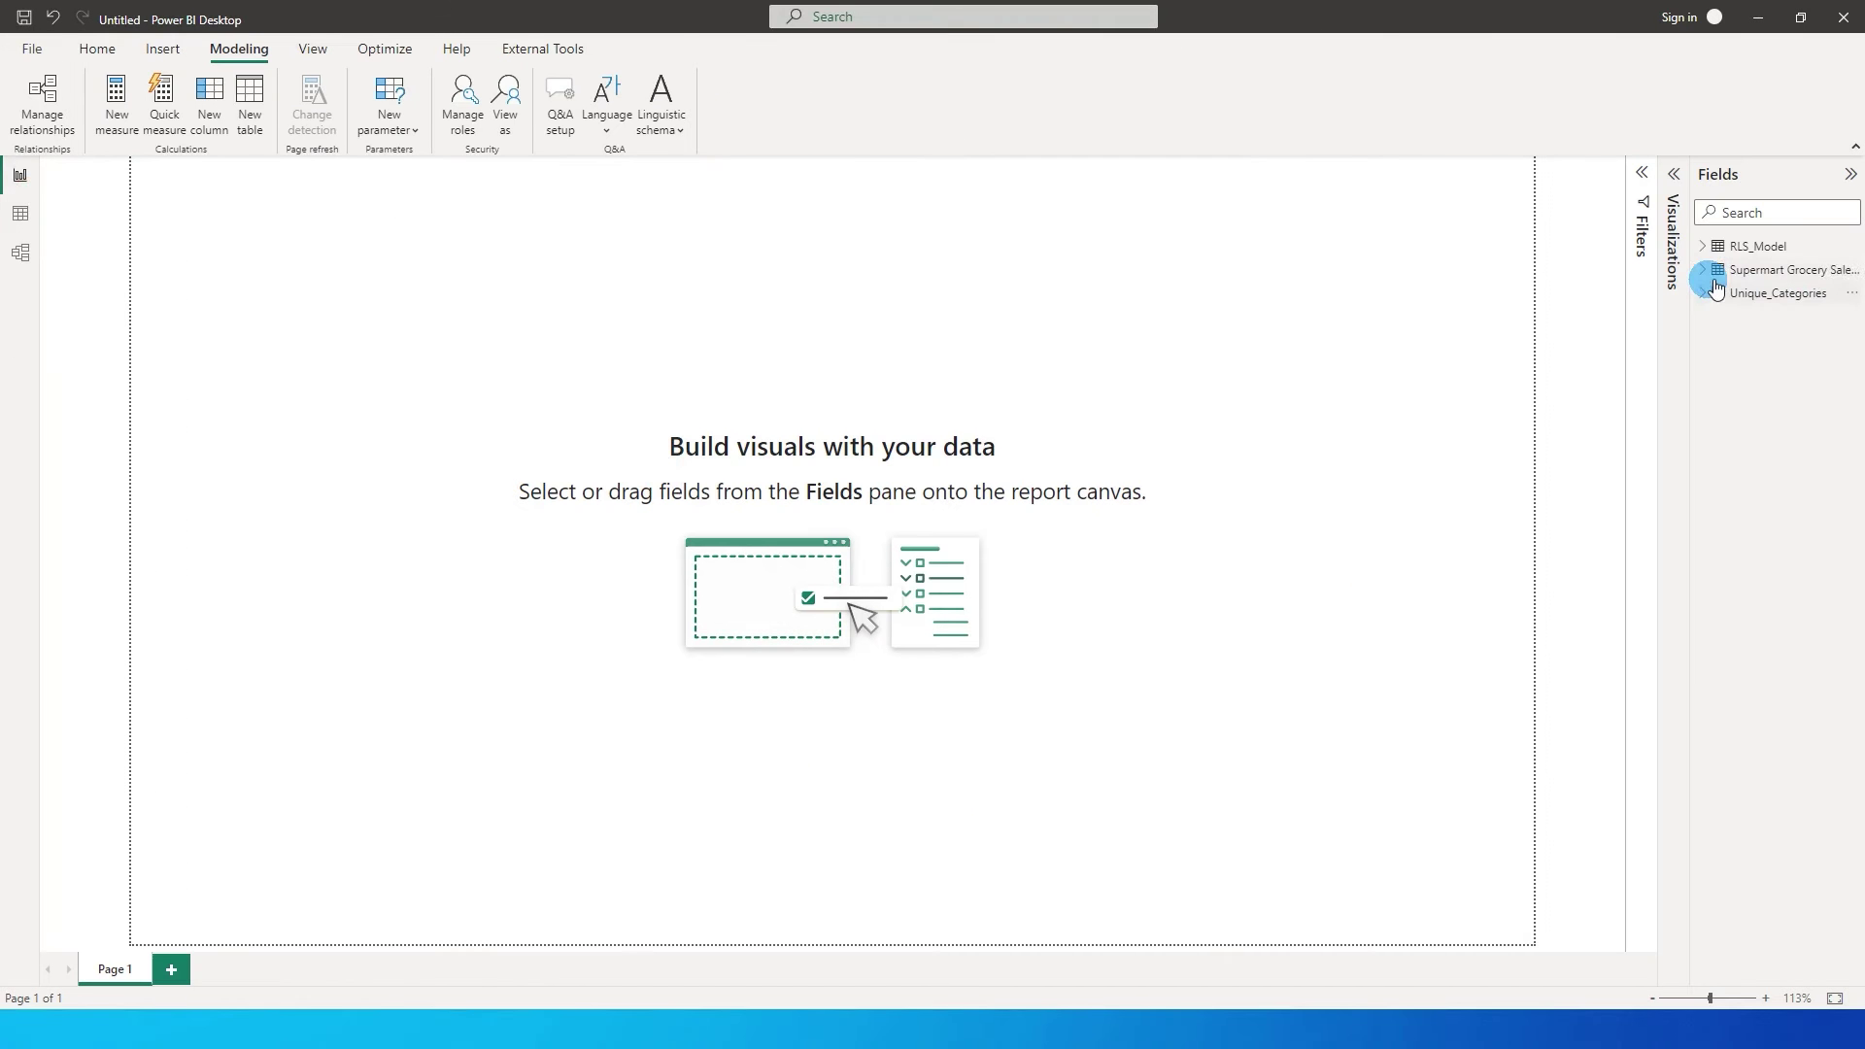
left_click(1713, 277)
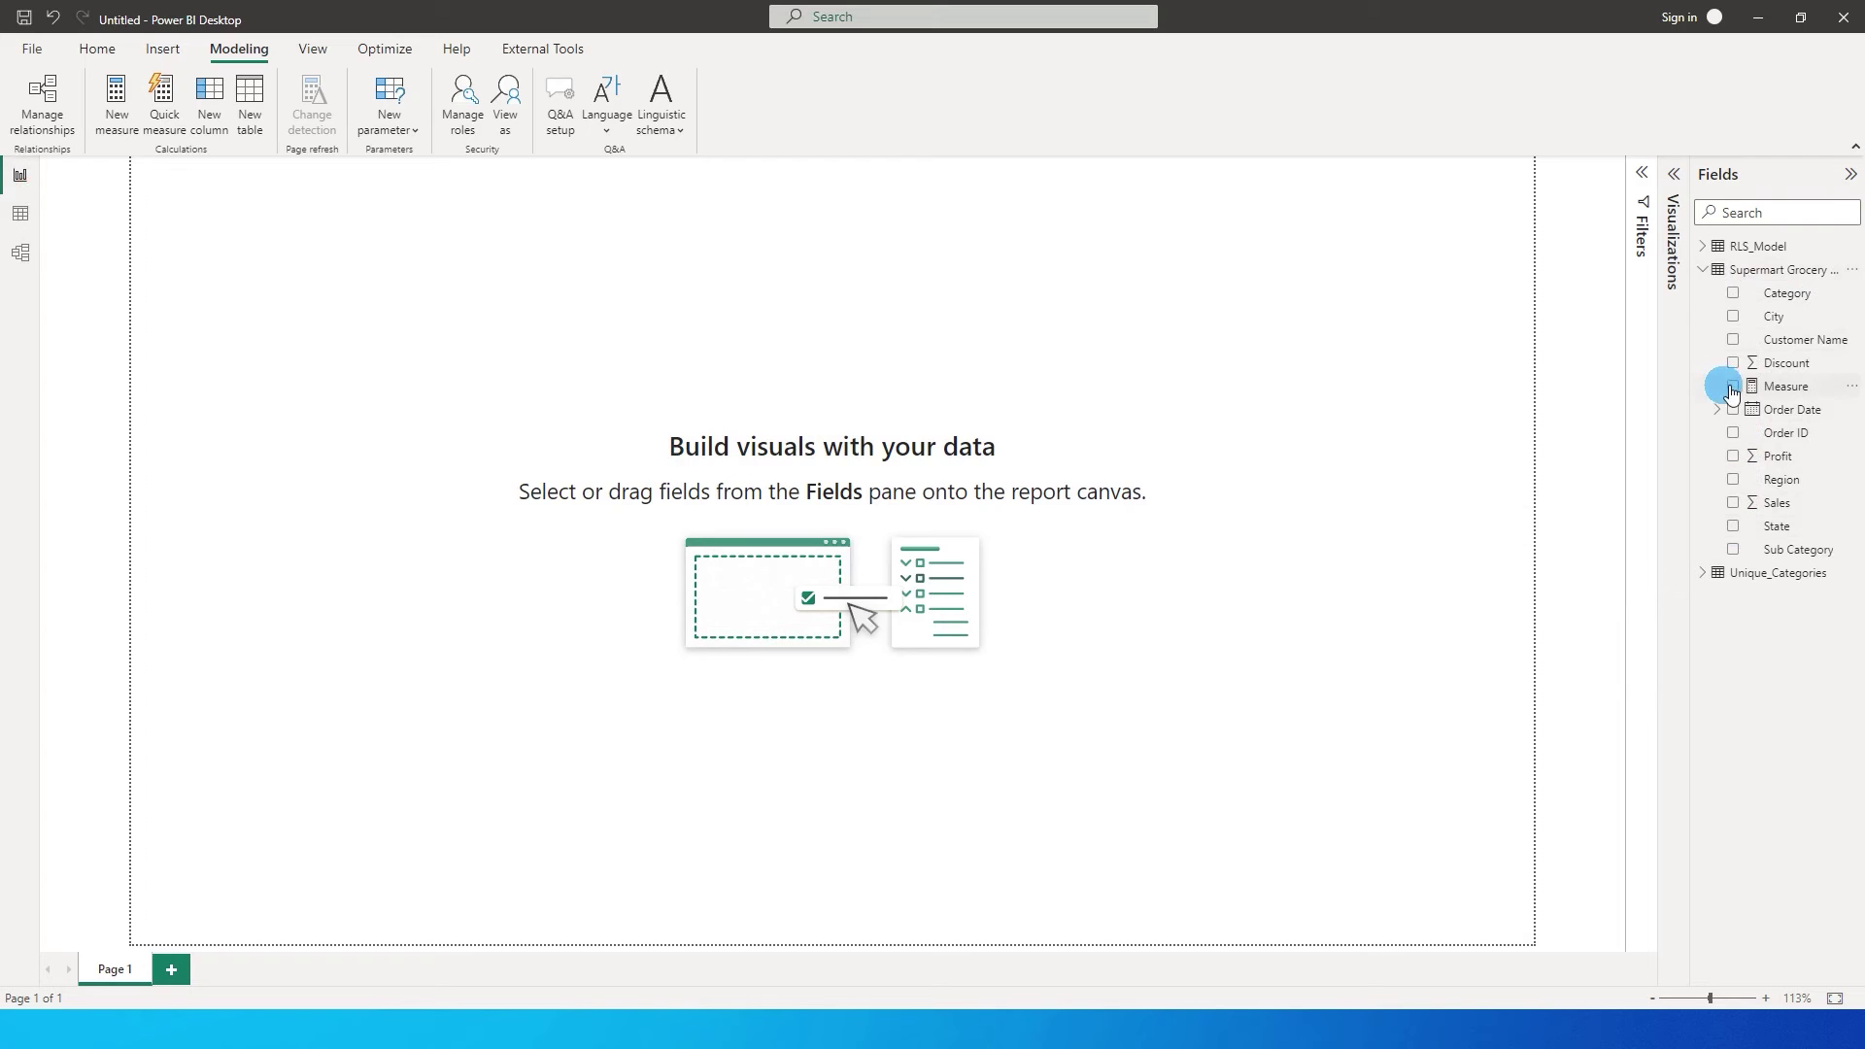
left_click(1733, 294)
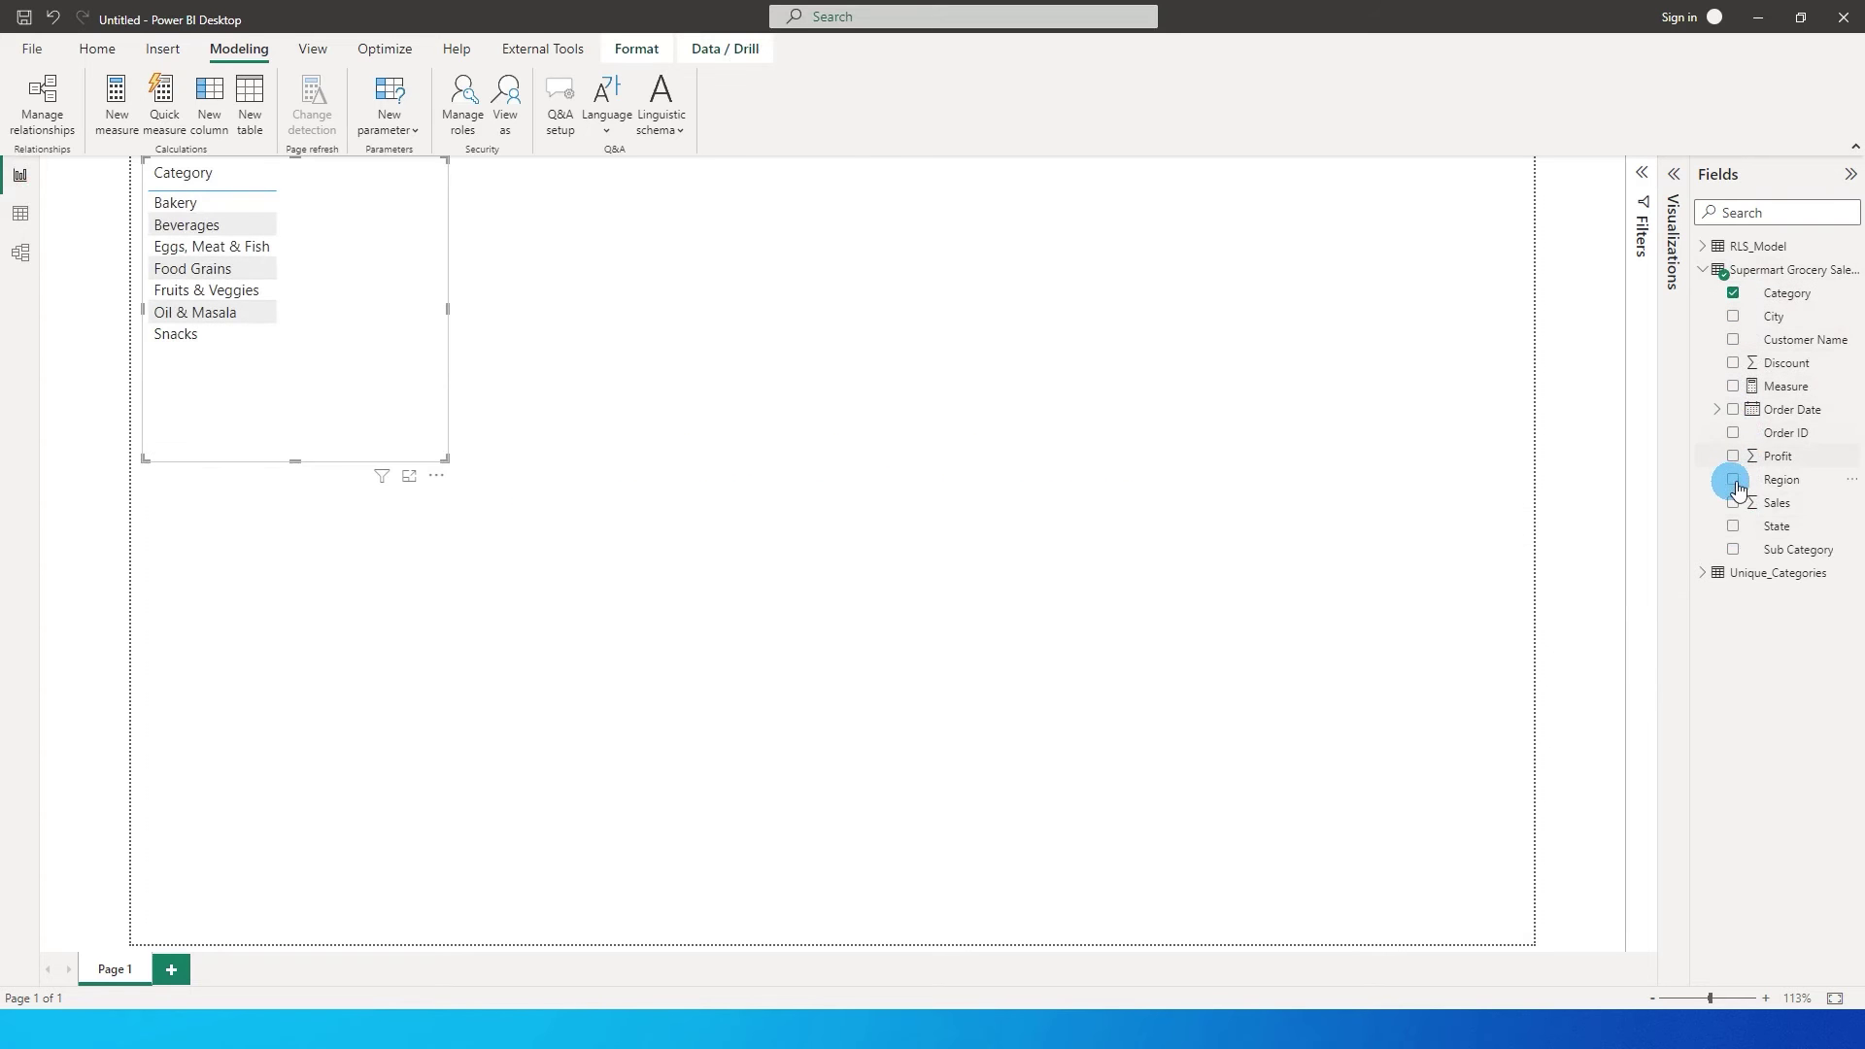
left_click(1732, 501)
left_click_drag(401, 415, 654, 621)
left_click(612, 521)
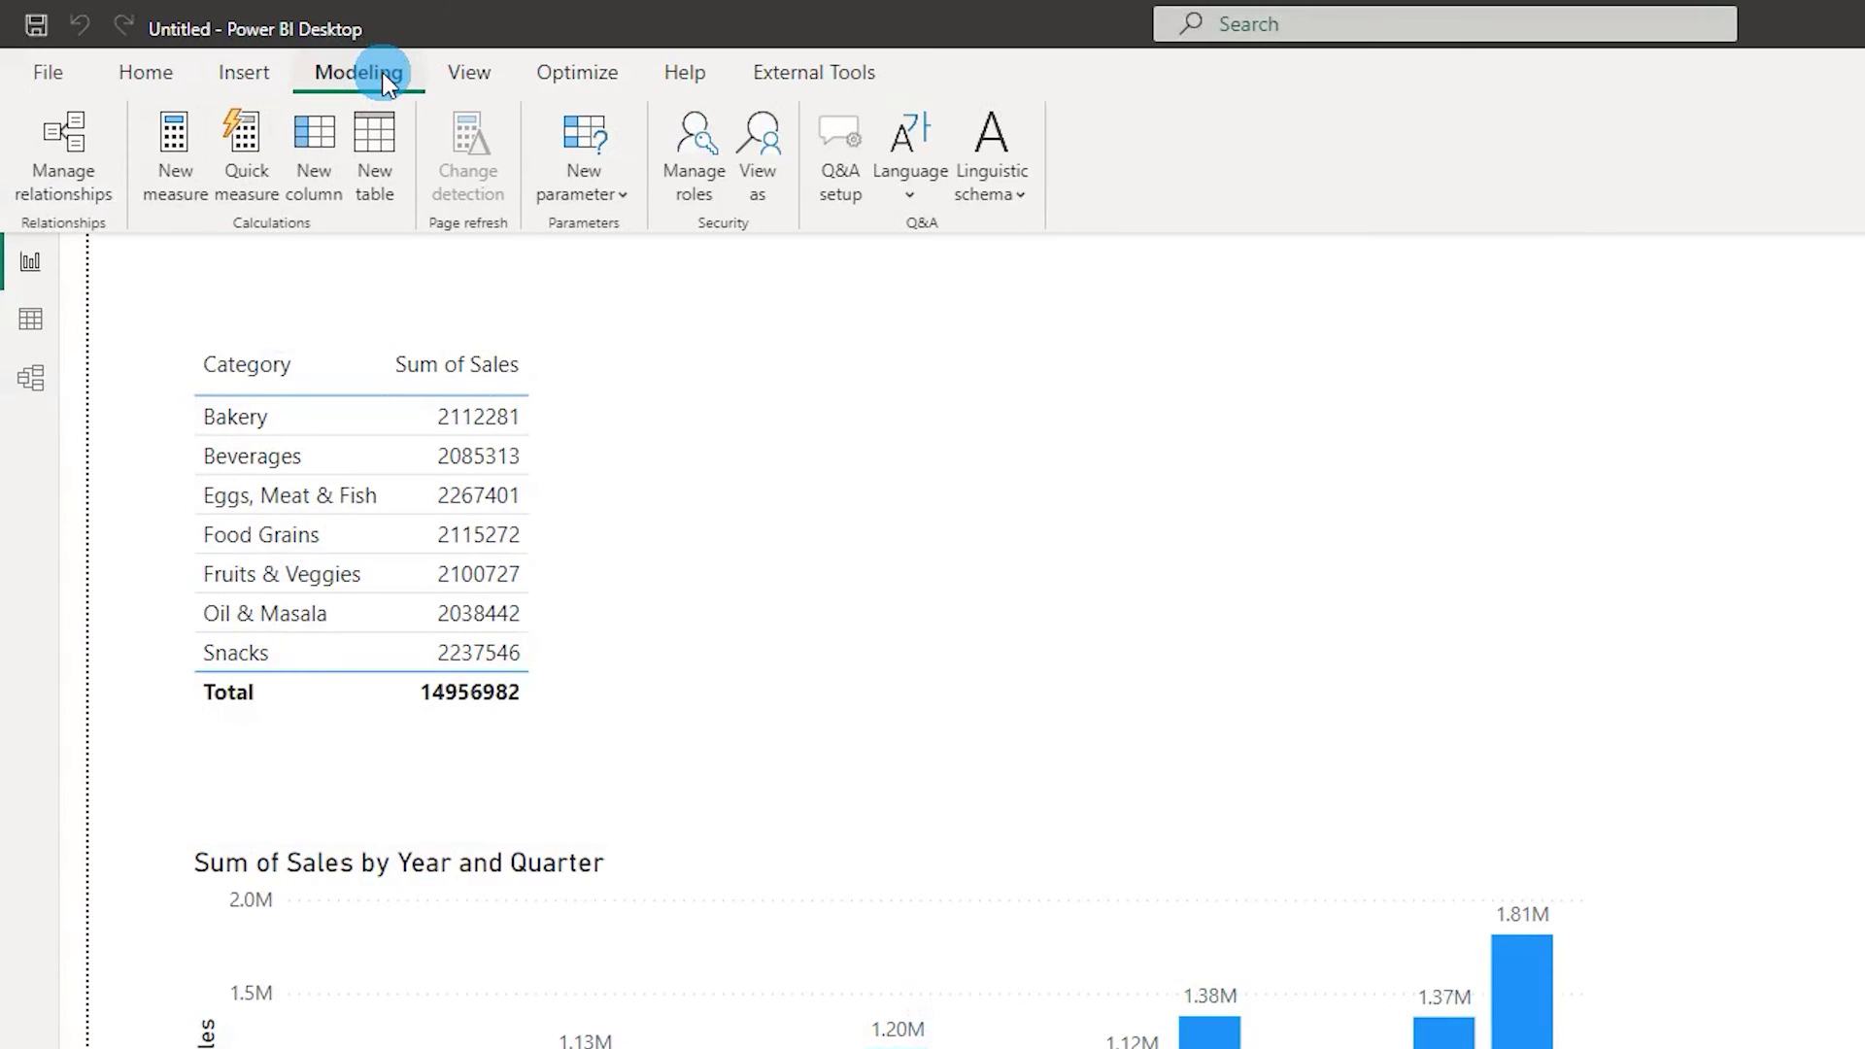
Create a new security role named Category_Filter.
left_click(692, 190)
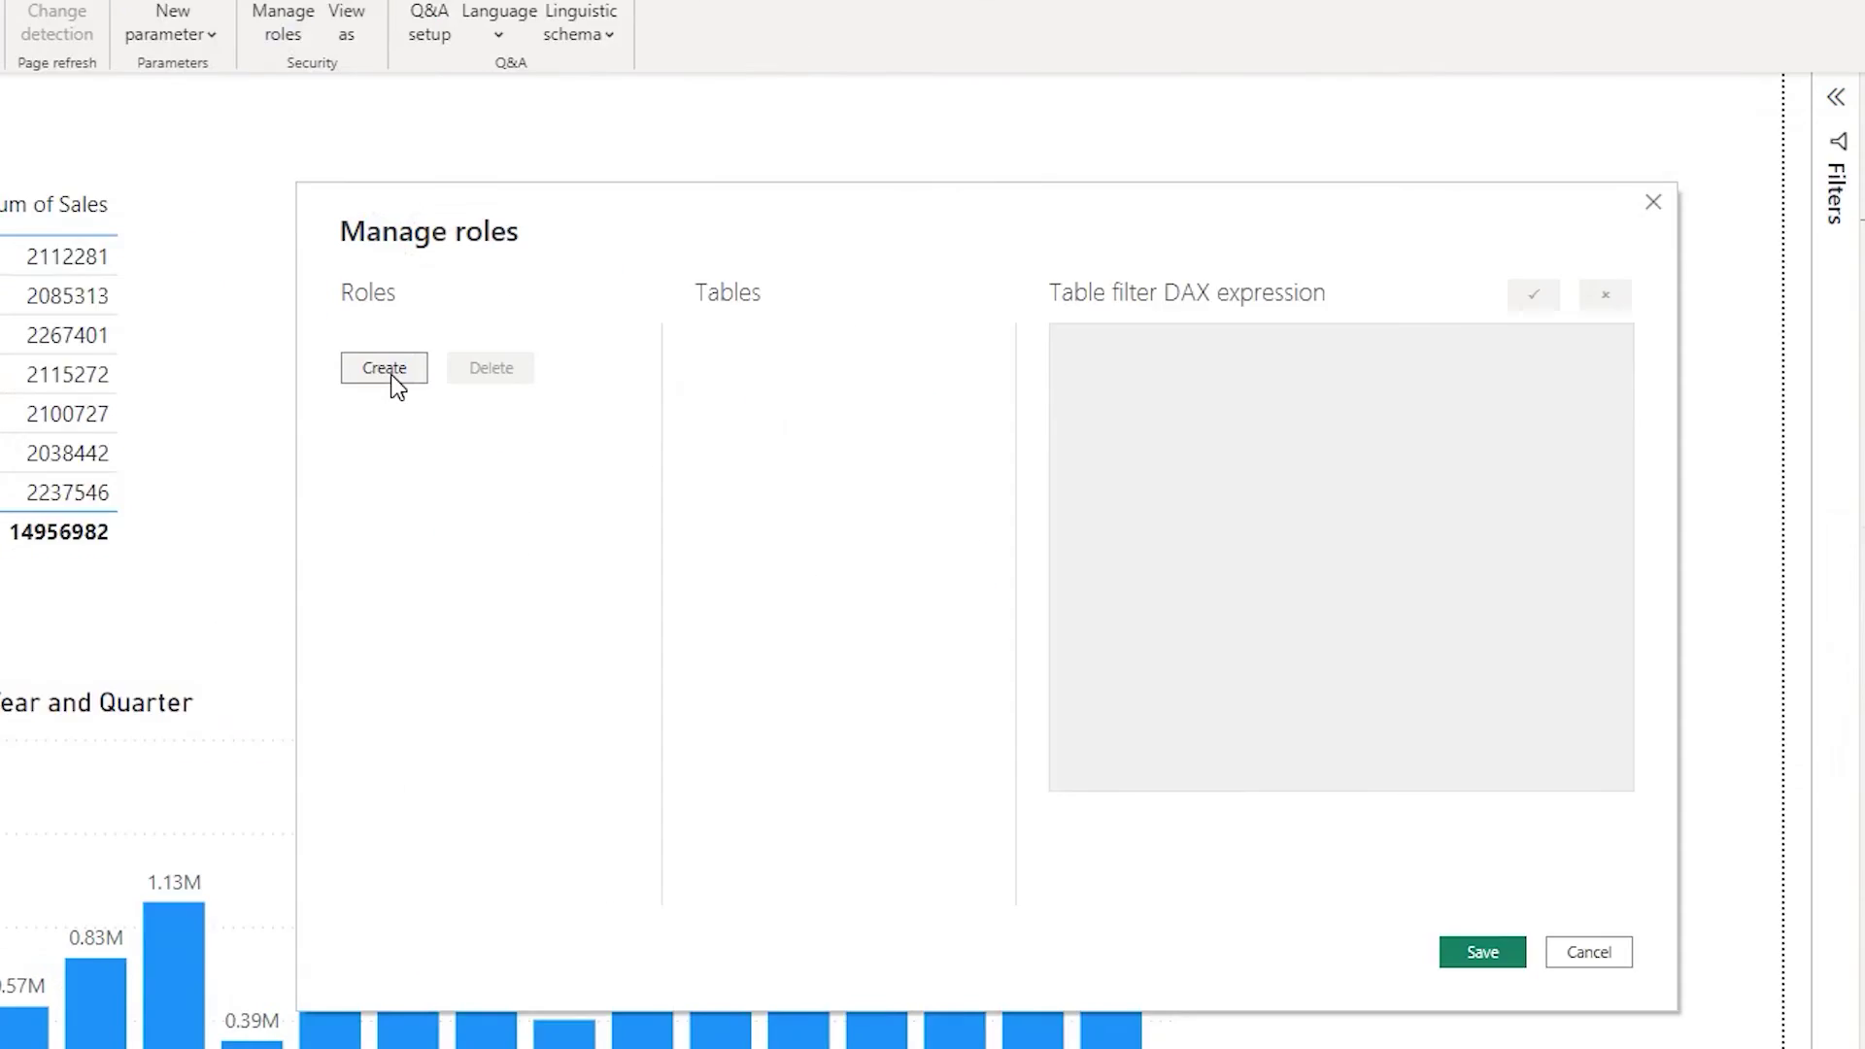
left_click(797, 530)
type("Cr")
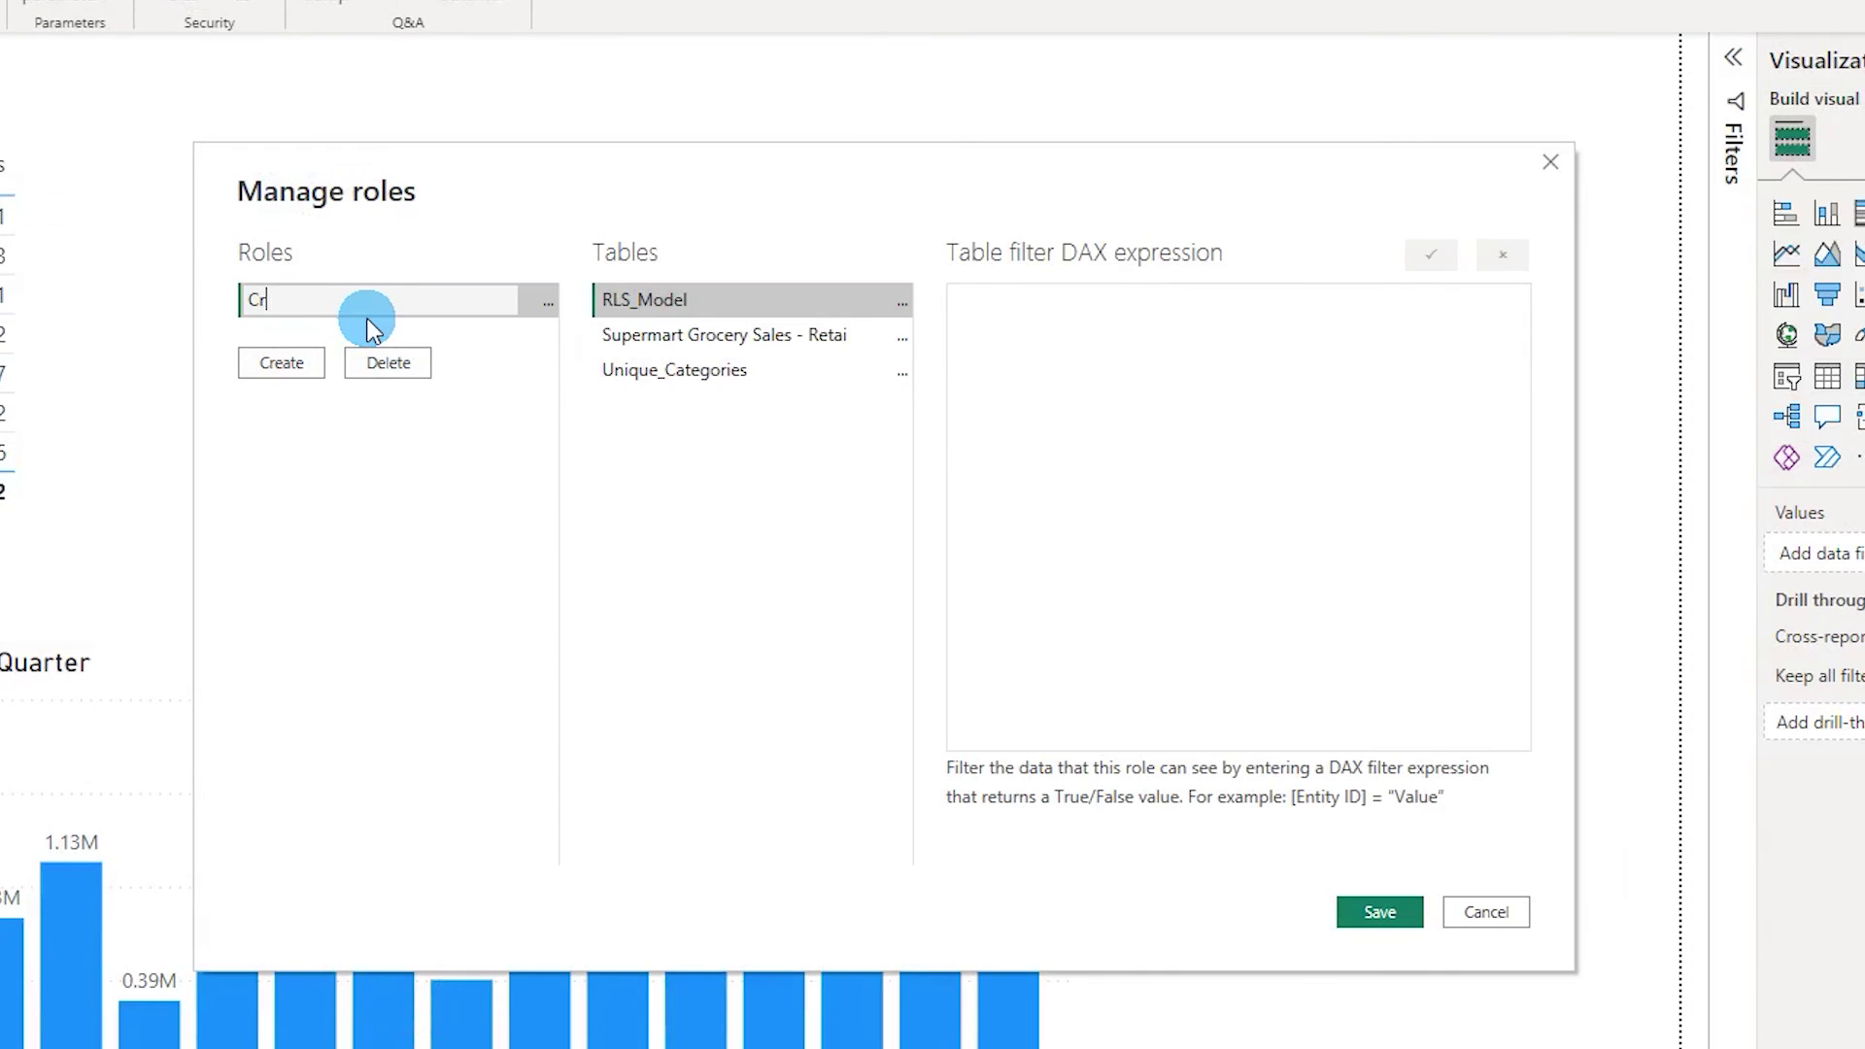
type("eat")
key("BackSpace")
key("BackSpace")
key("BackSpace")
type("Category_Filter")
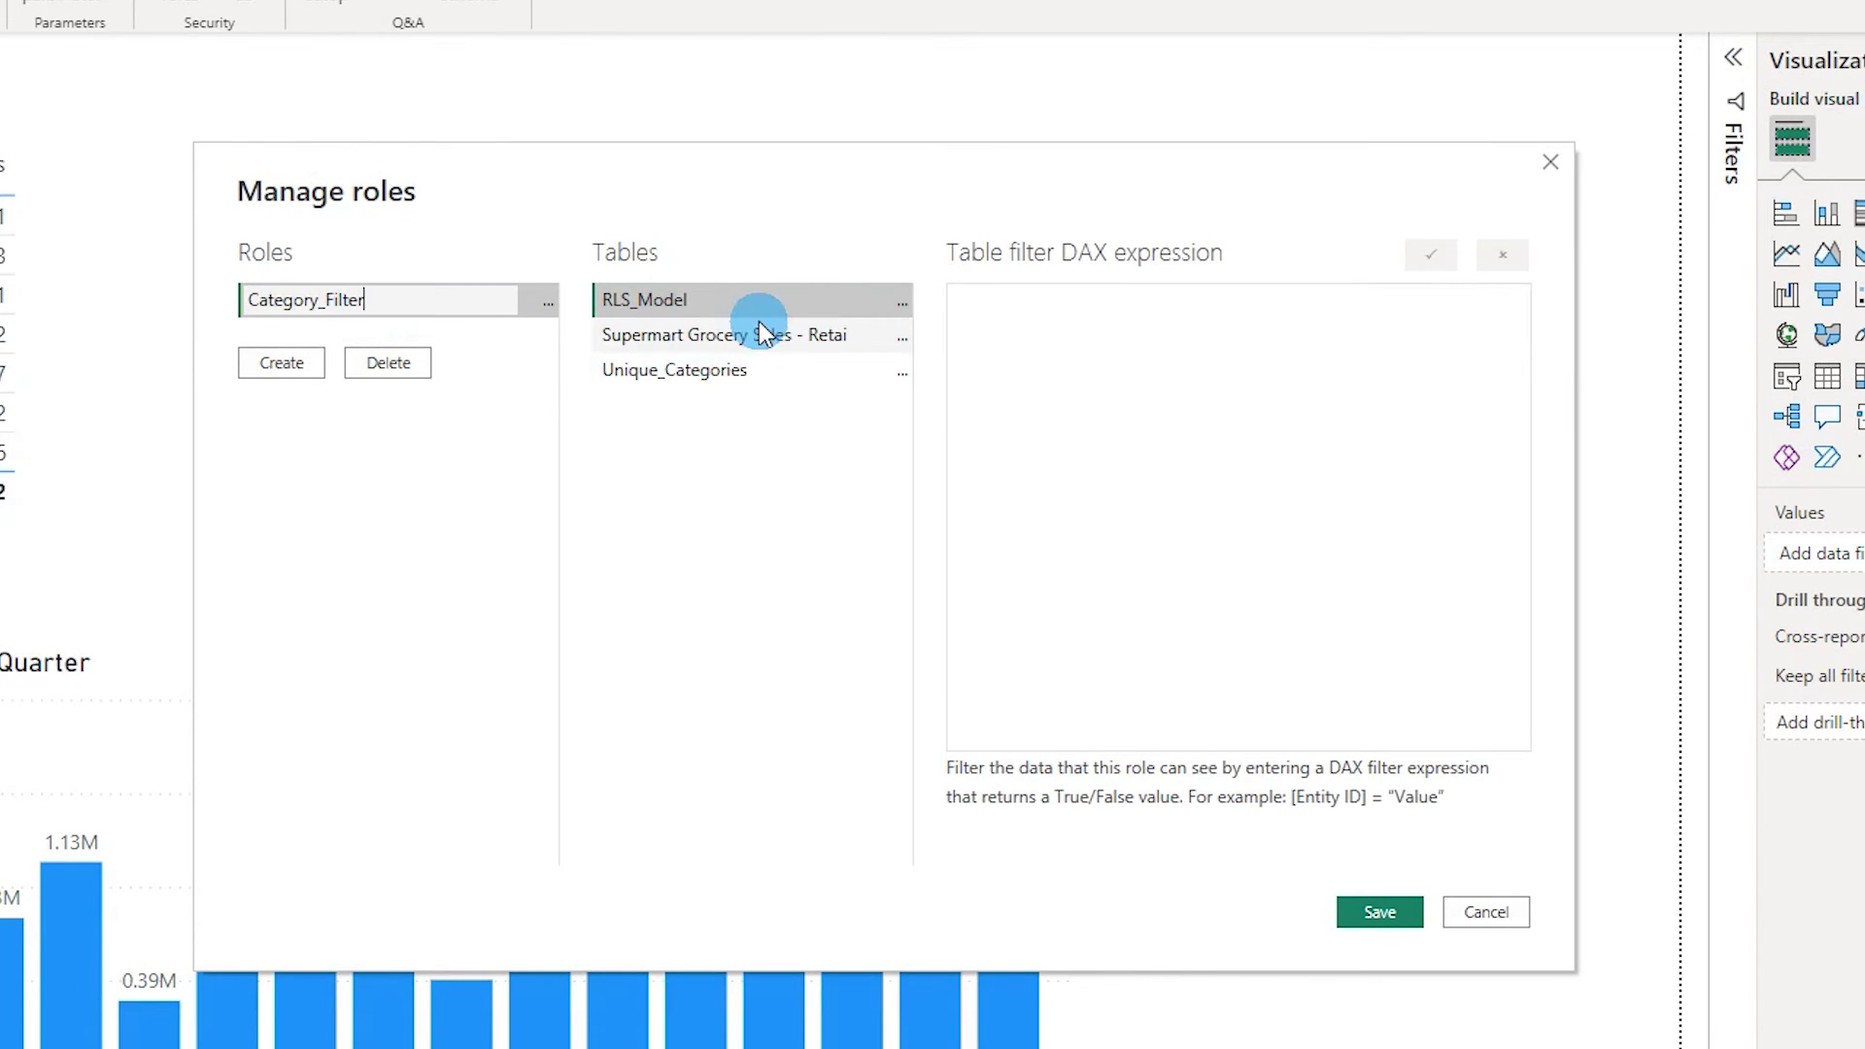
Add a filter on RLS_Model so [email] equals USERPRINCIPALNAME().
left_click(800, 299)
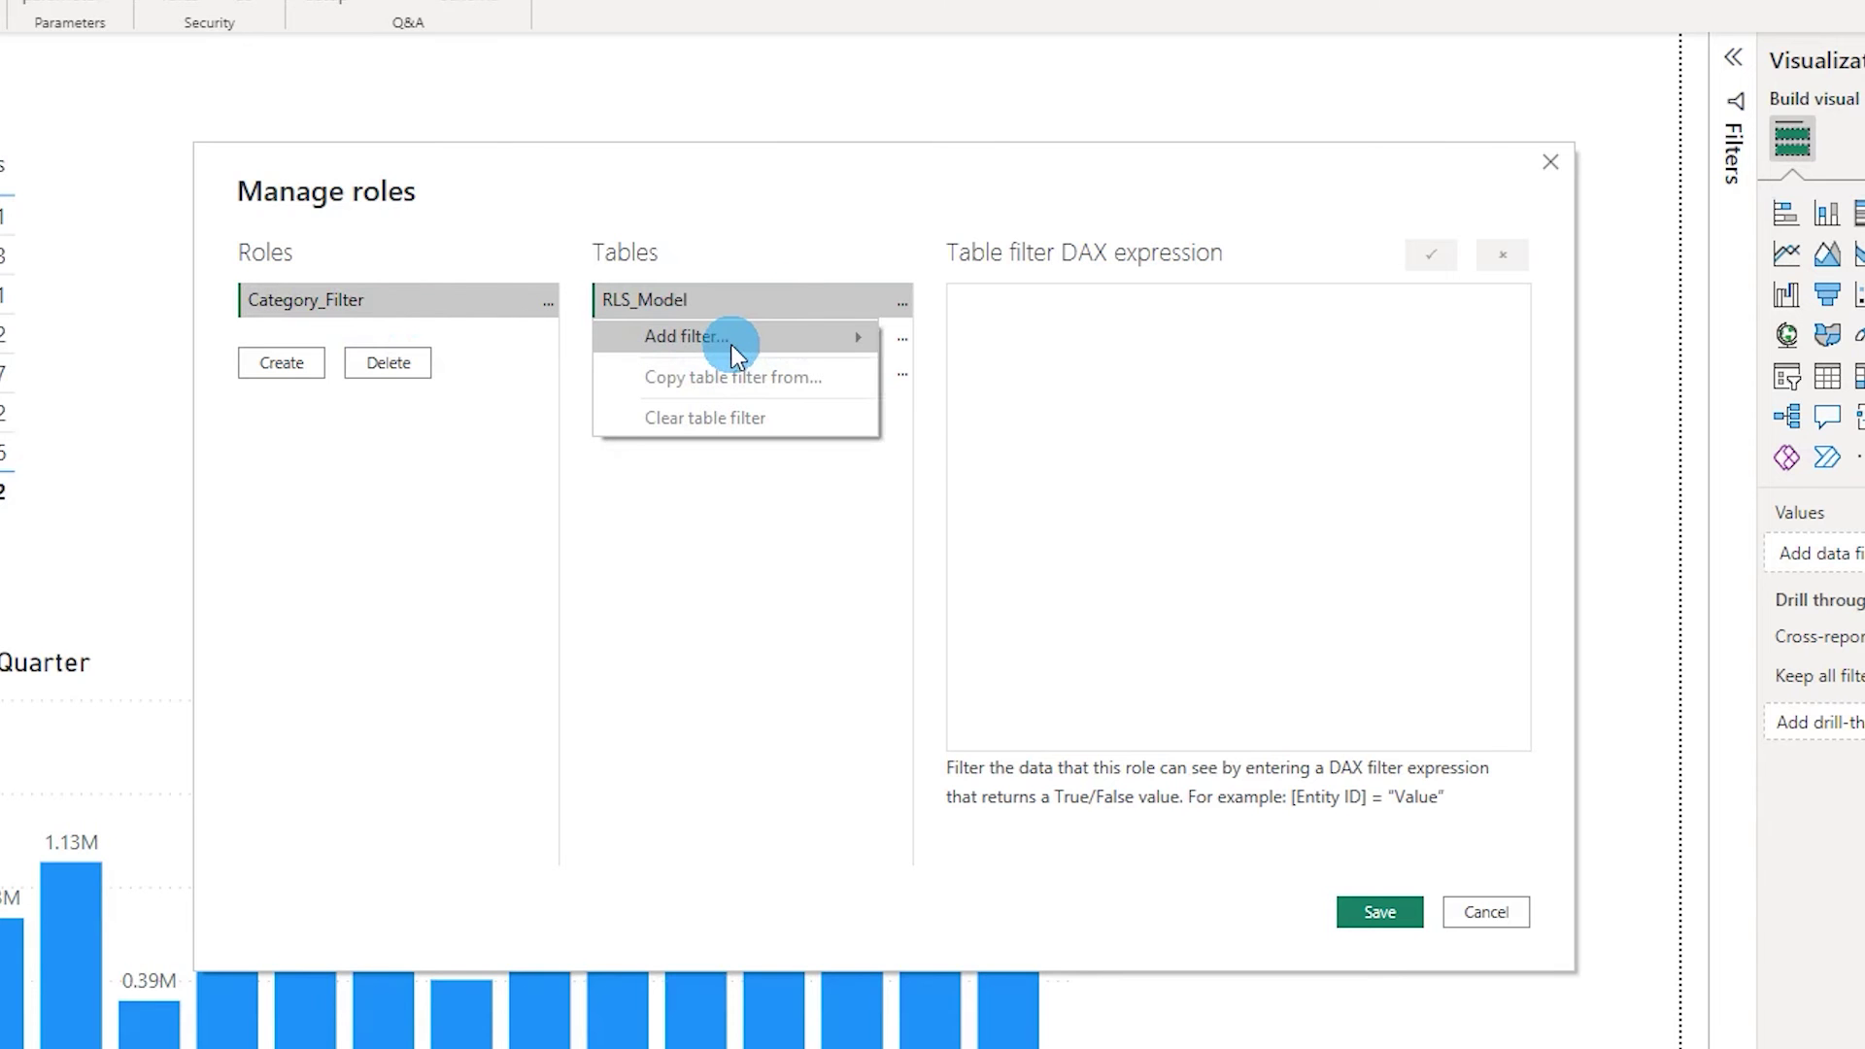
mouse_move(730, 344)
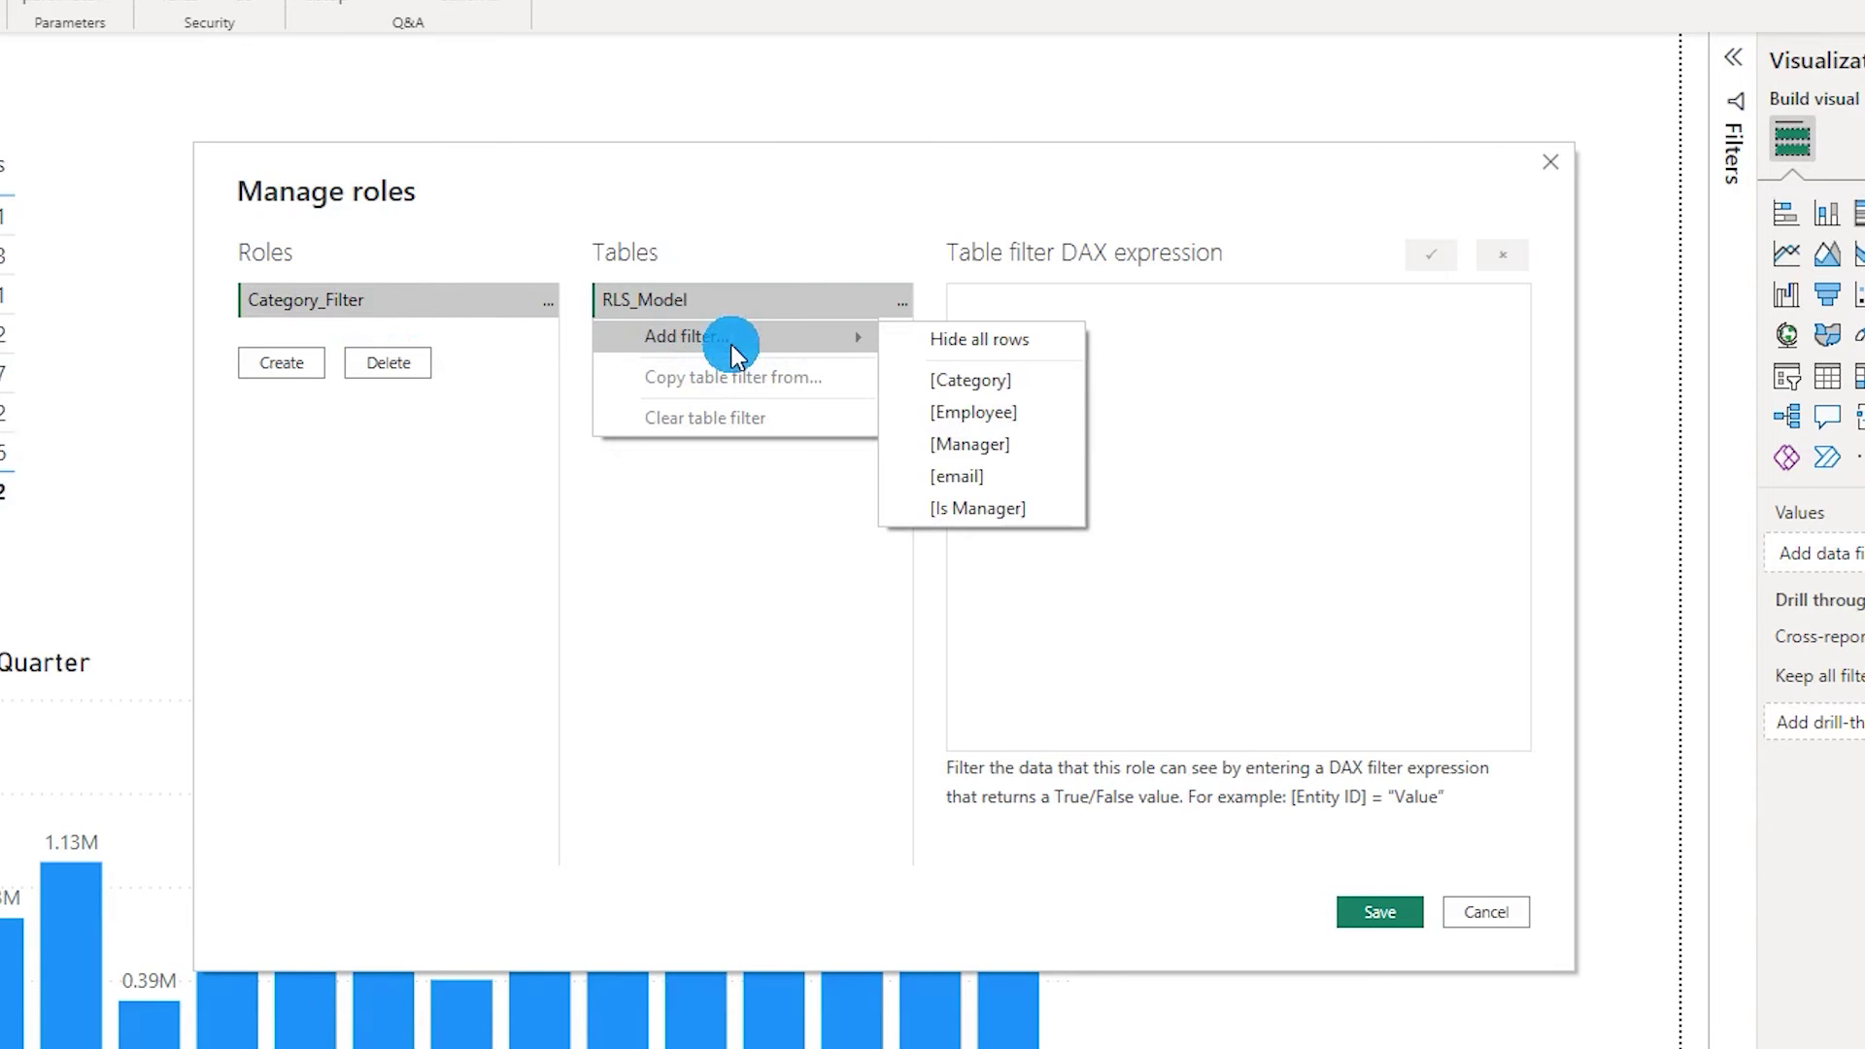
left_click(993, 484)
left_click_drag(1136, 316, 1086, 338)
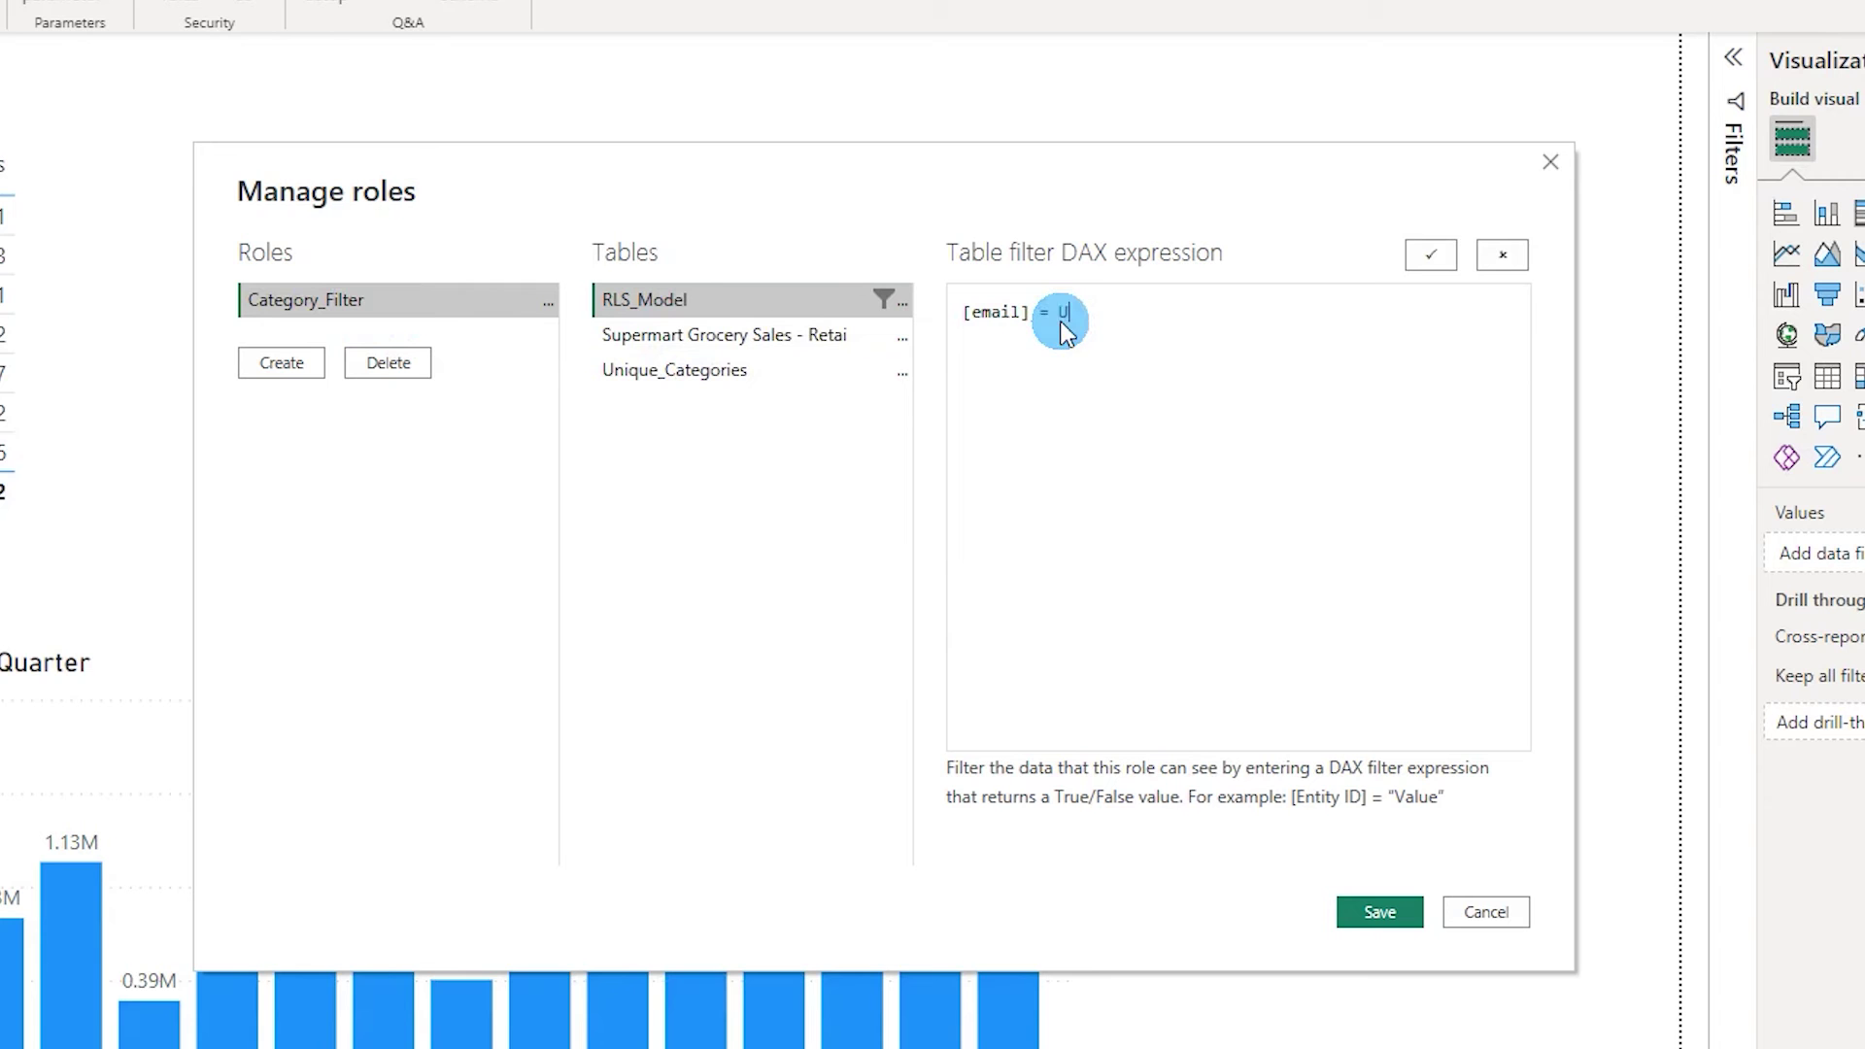
type("USERPRINCIPALNAME()")
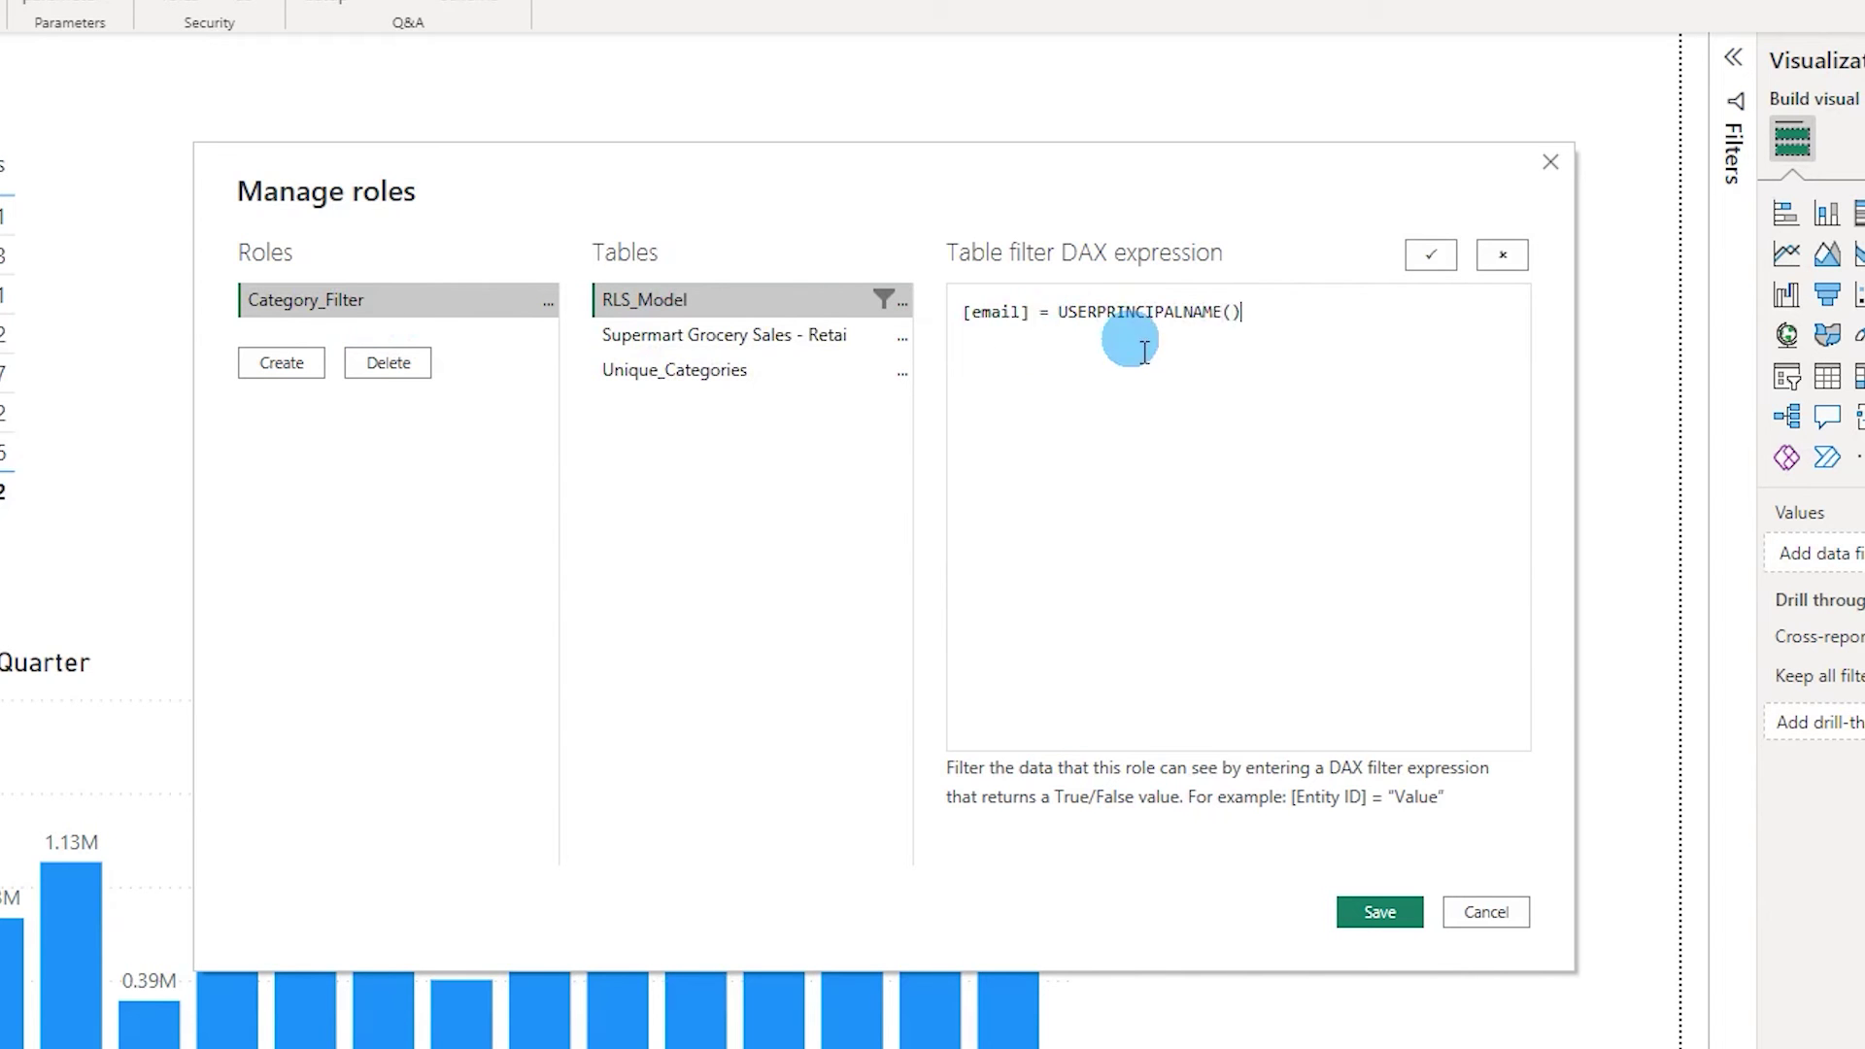
Check the [email] = USERPRINCIPALNAME() expression and save the Category_Filter role.
left_click_drag(1243, 313, 1058, 314)
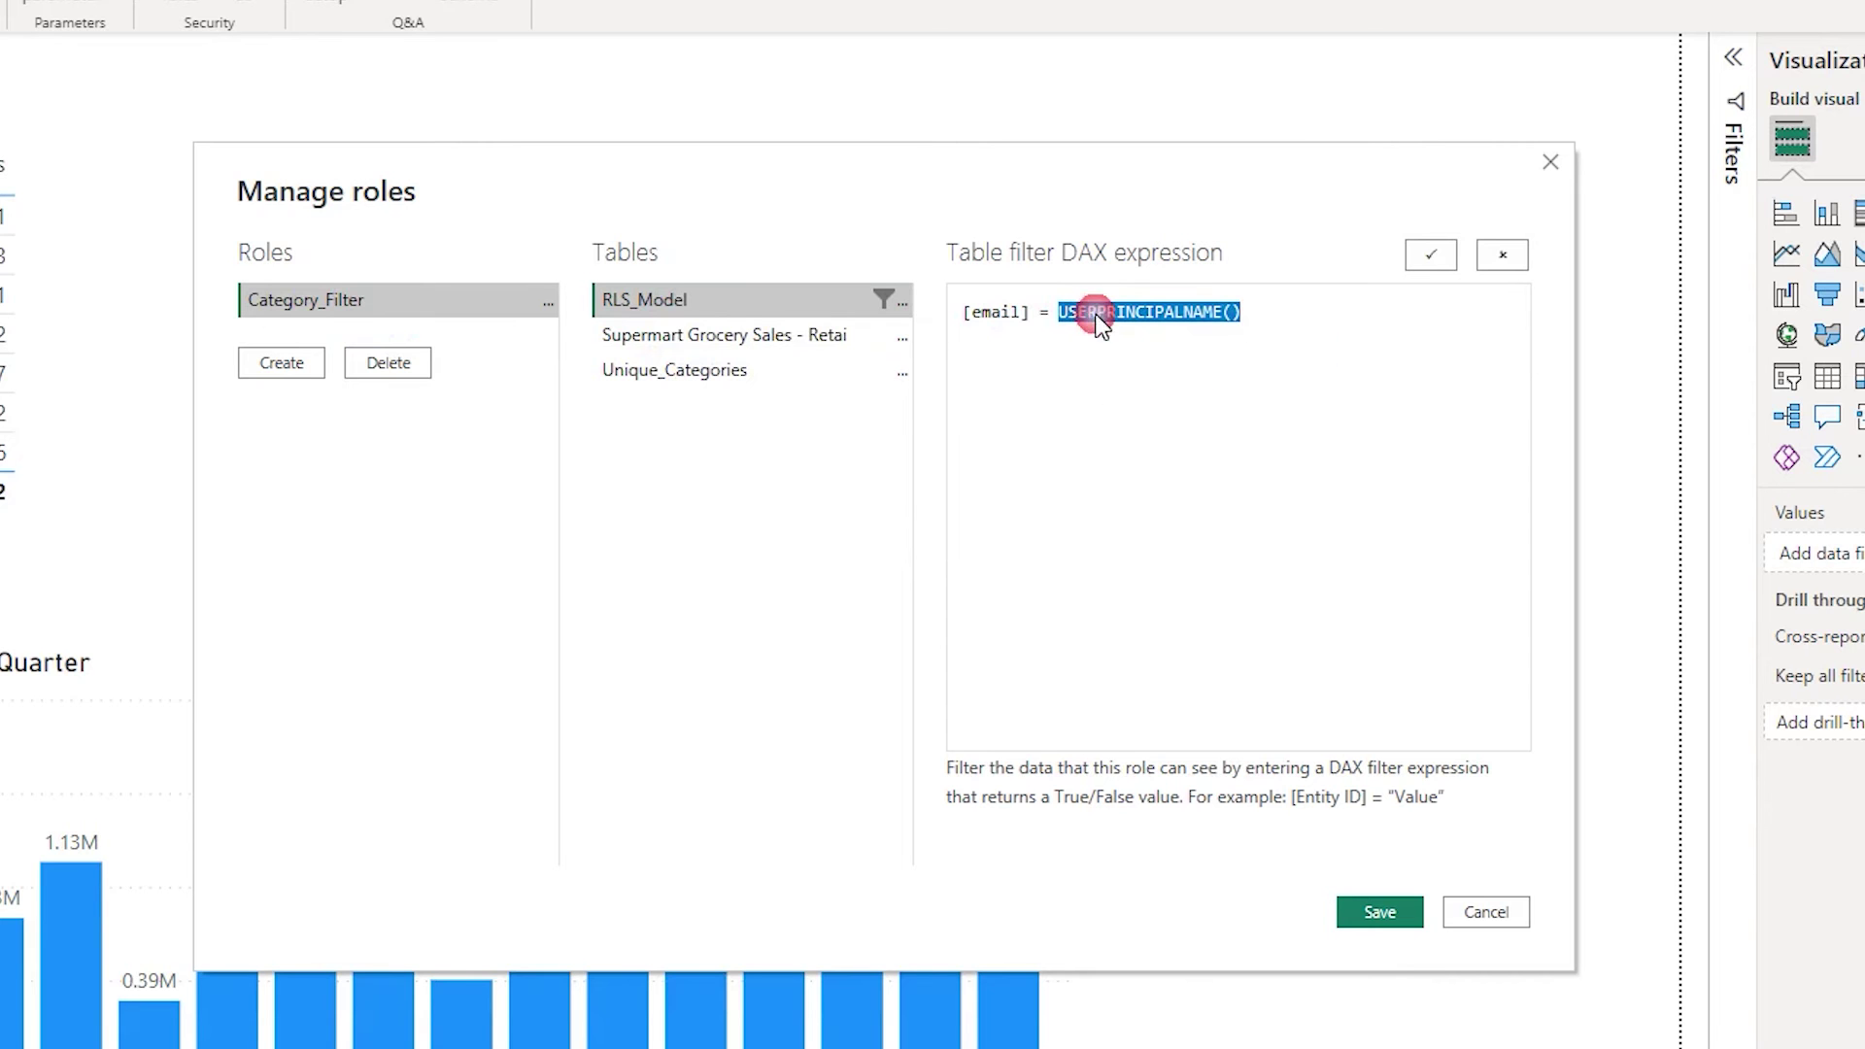
double_click(993, 328)
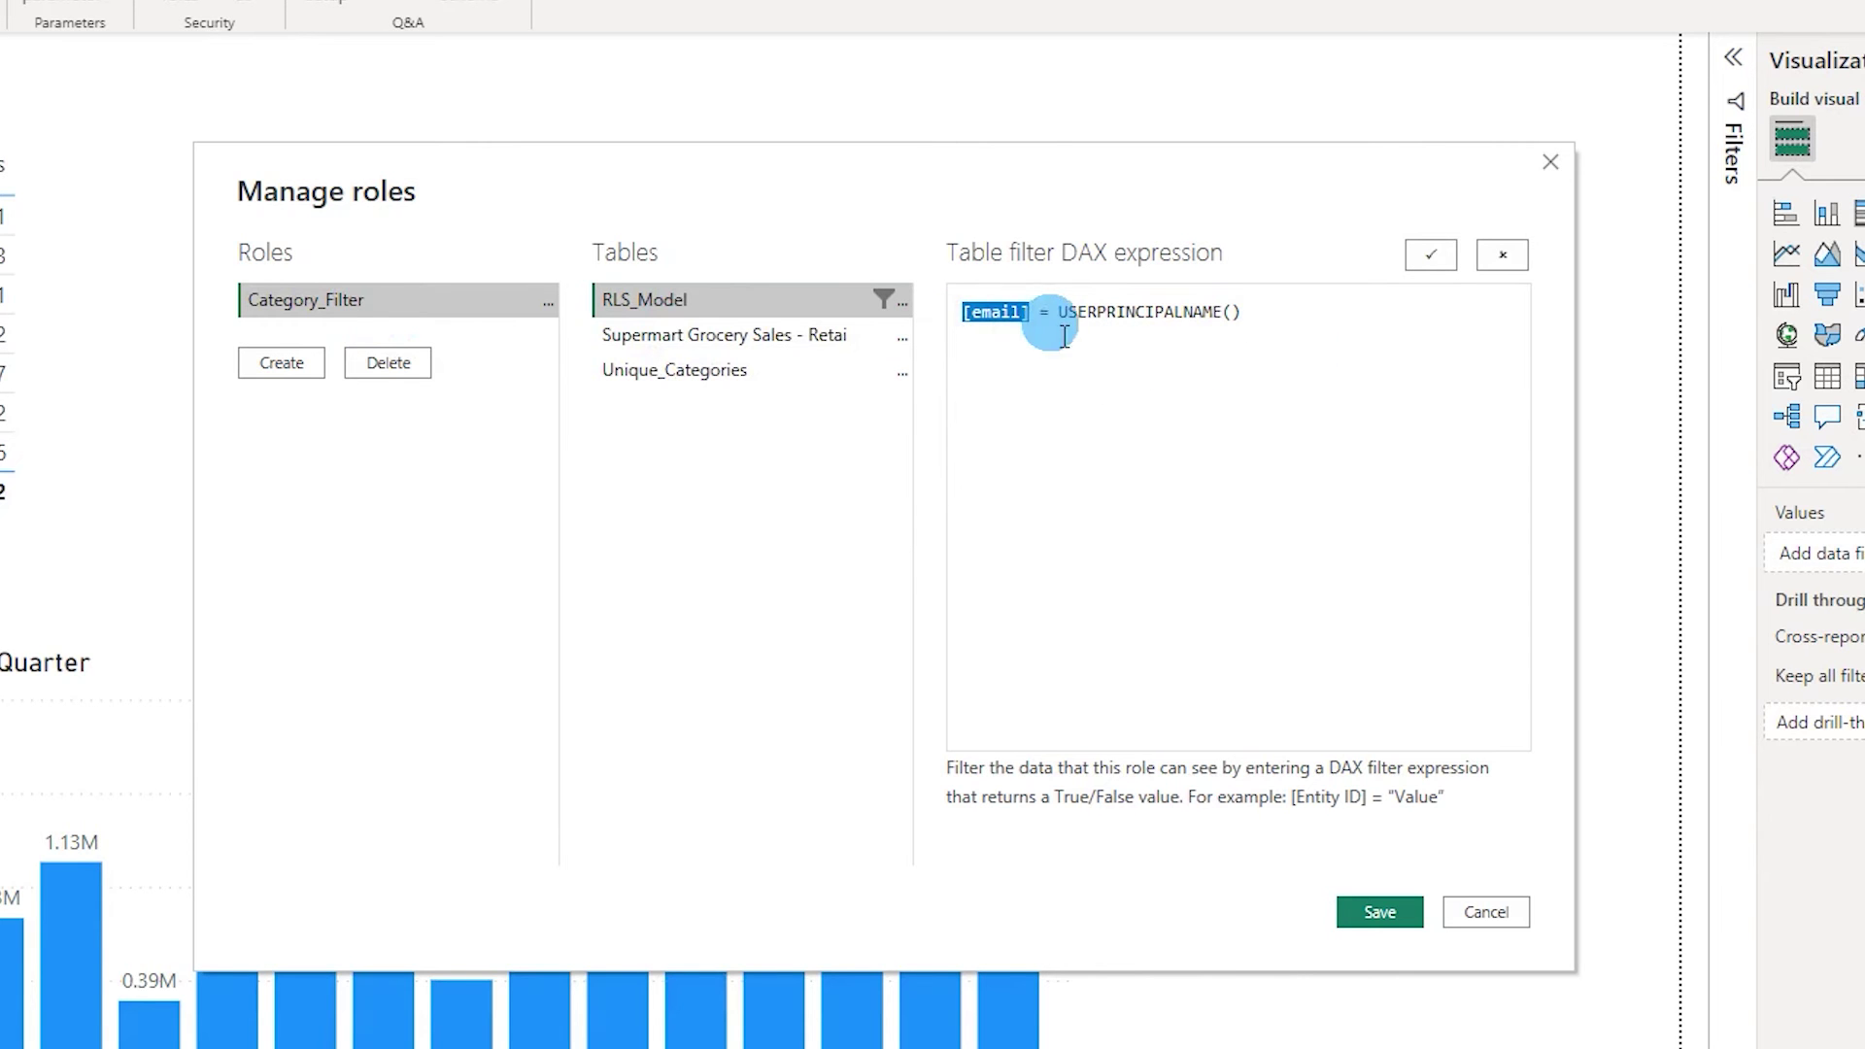
left_click_drag(1058, 312, 1269, 333)
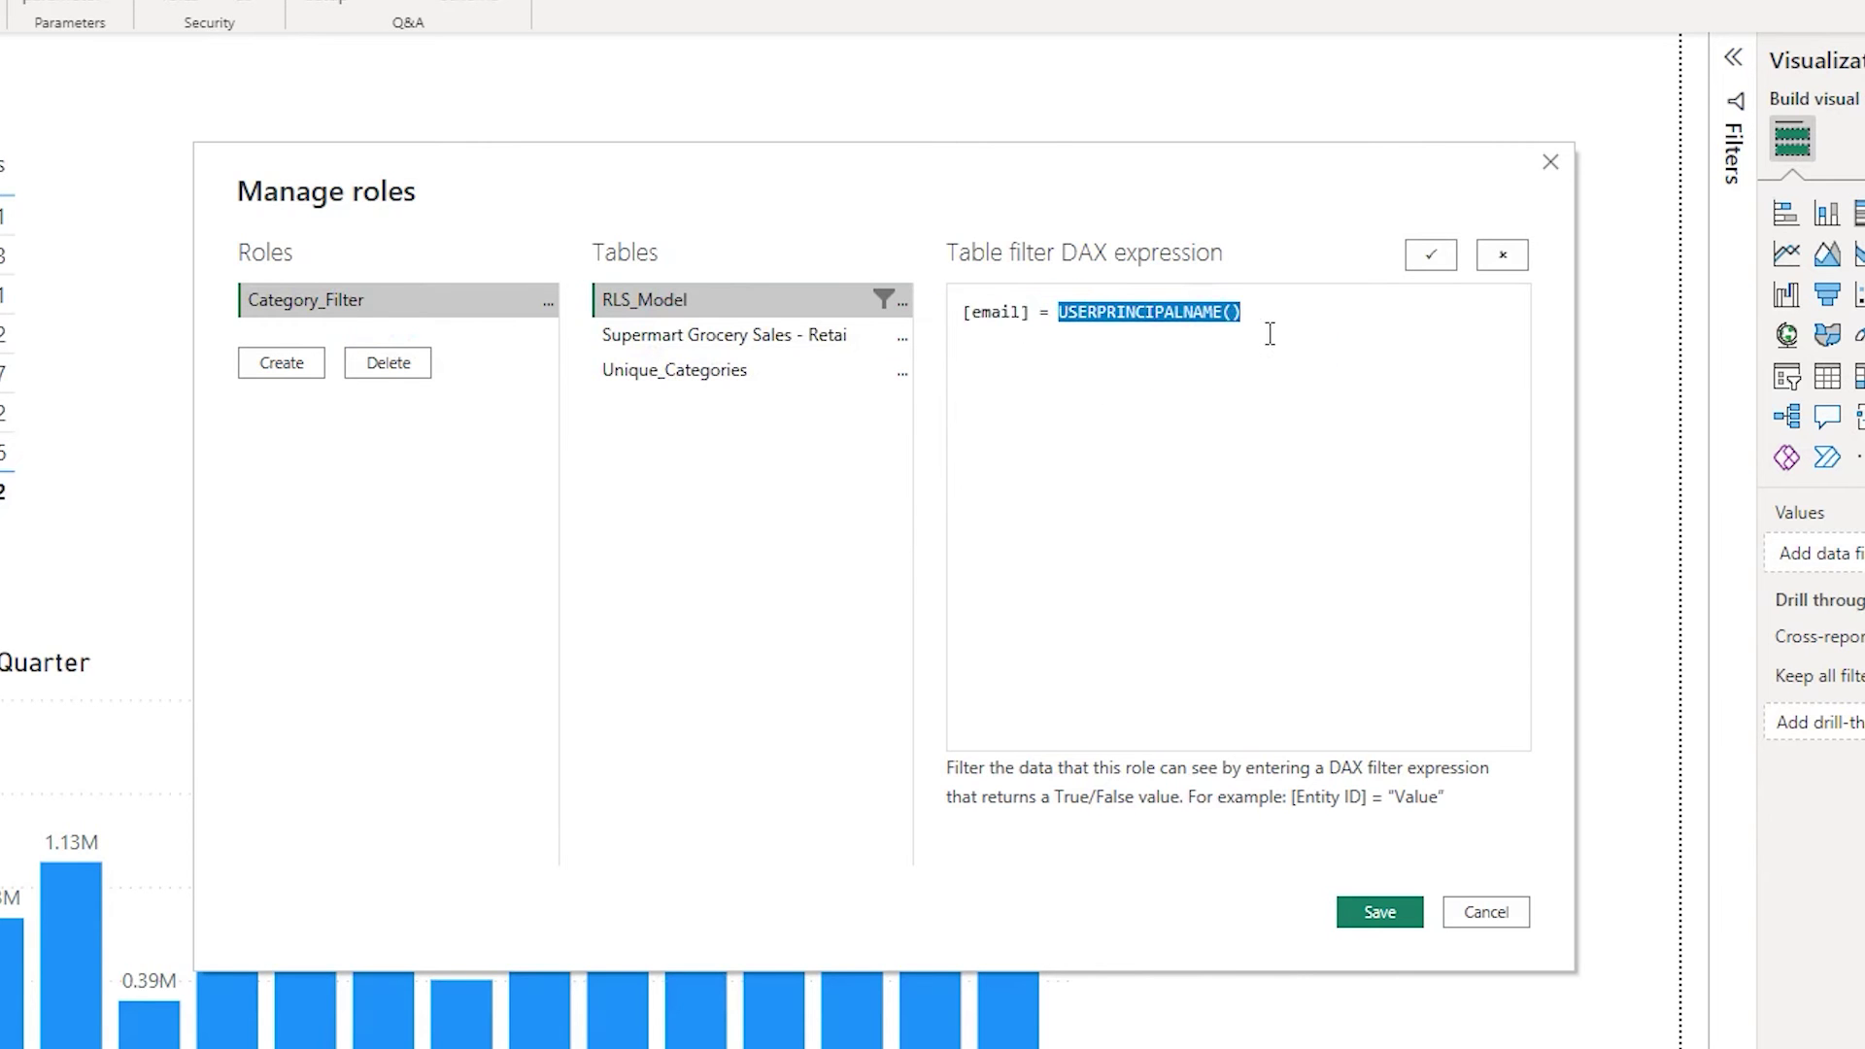
left_click(1255, 319)
left_click(1254, 318)
double_click(1178, 328)
left_click(1098, 314)
left_click_drag(1034, 316, 957, 326)
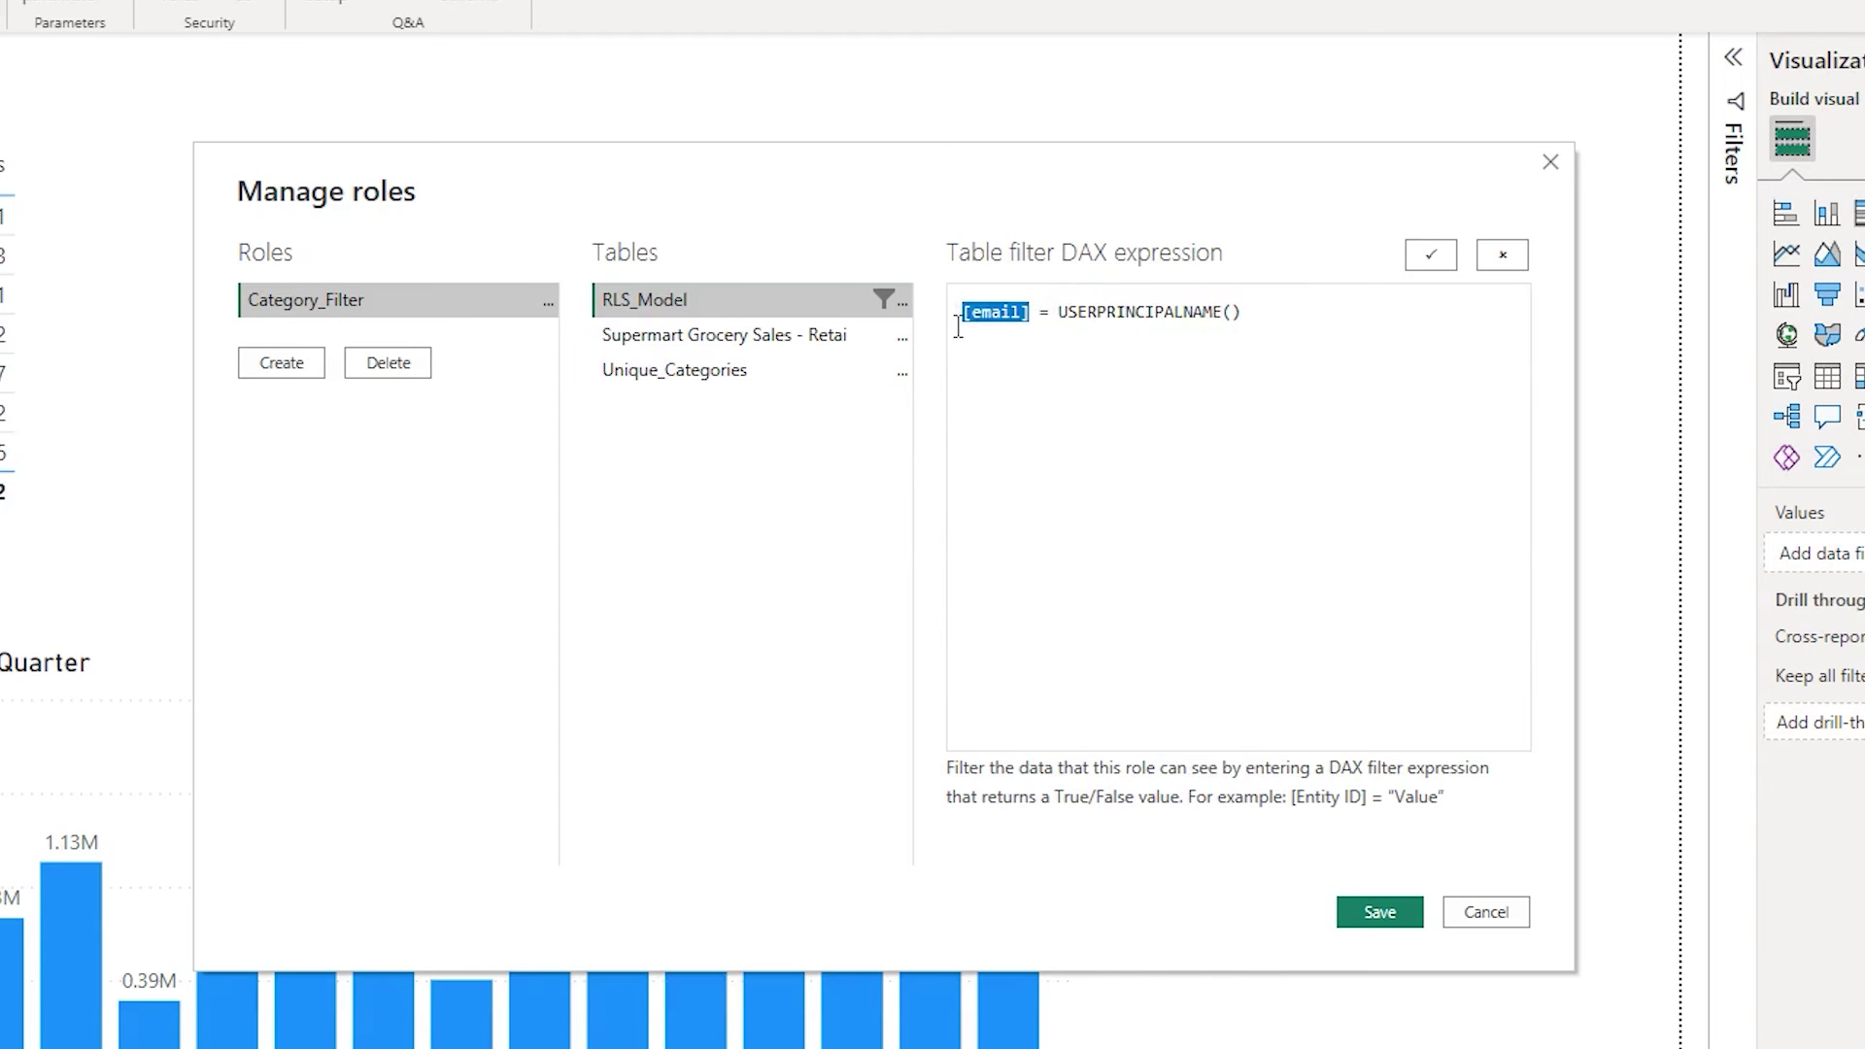
left_click(680, 303)
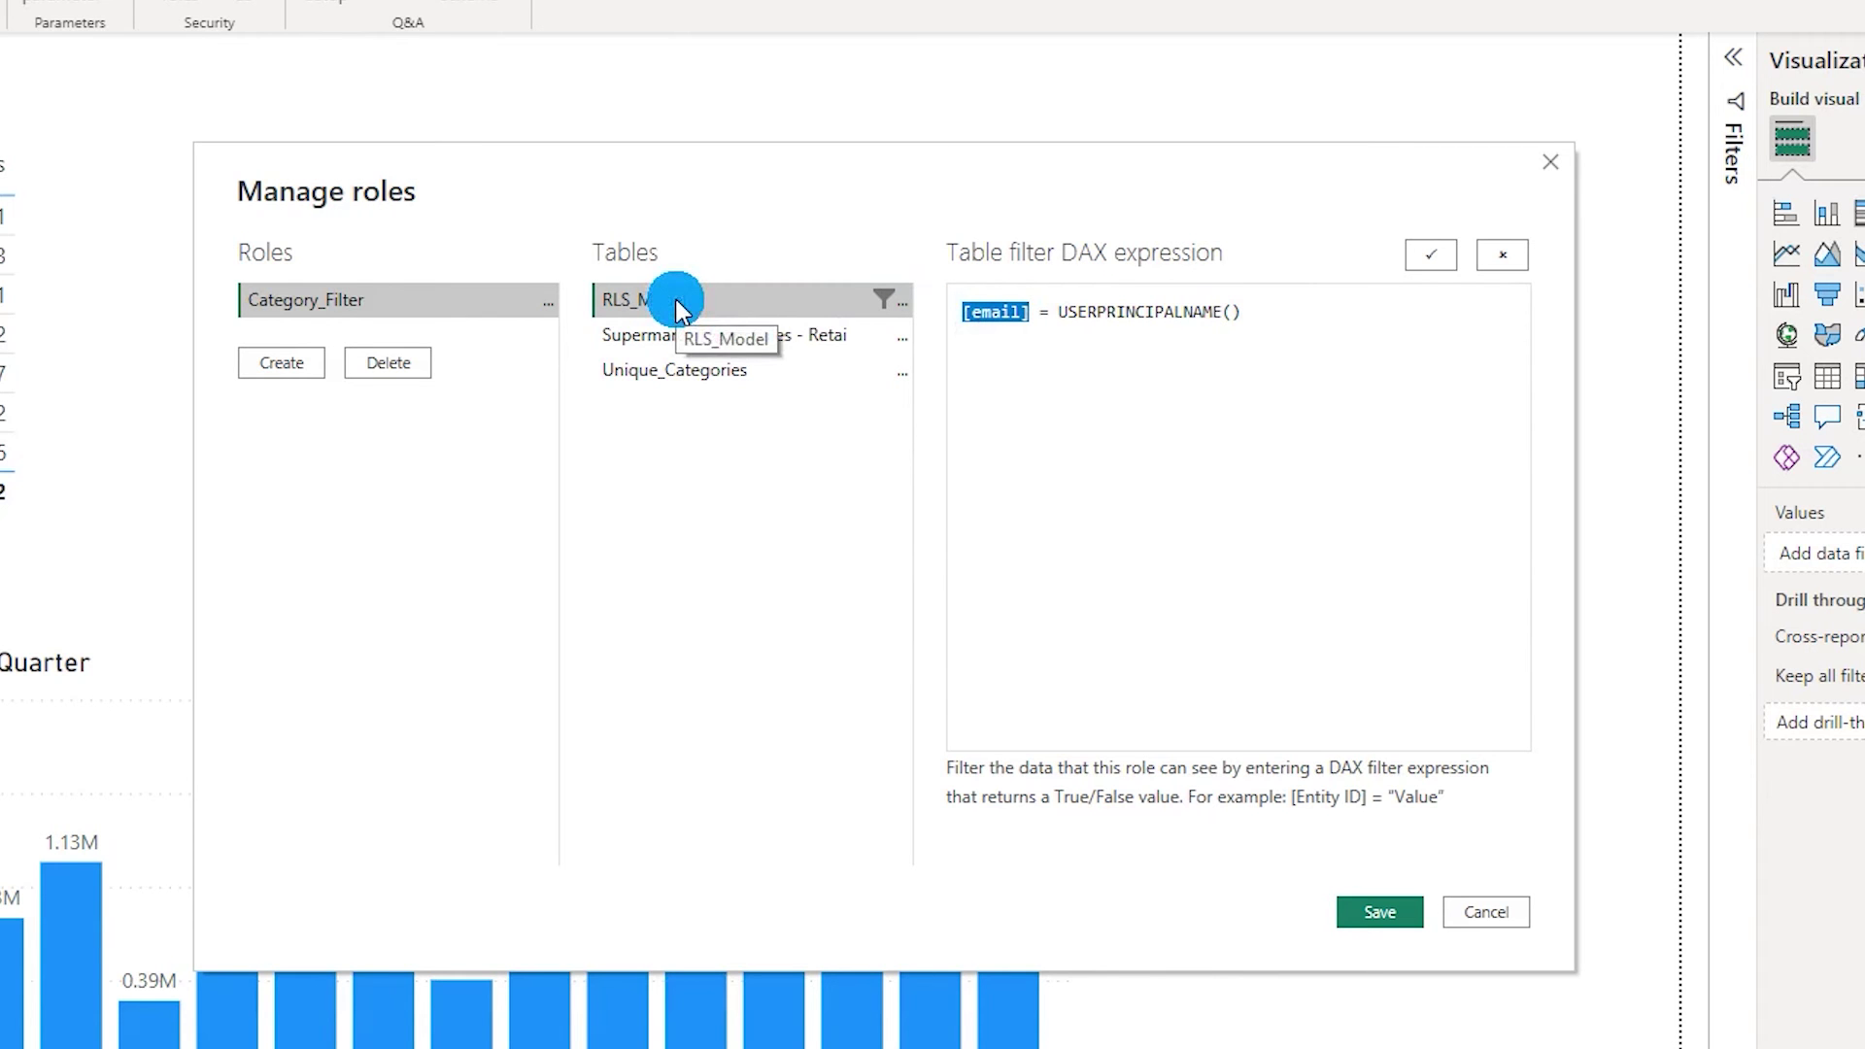
left_click(1379, 913)
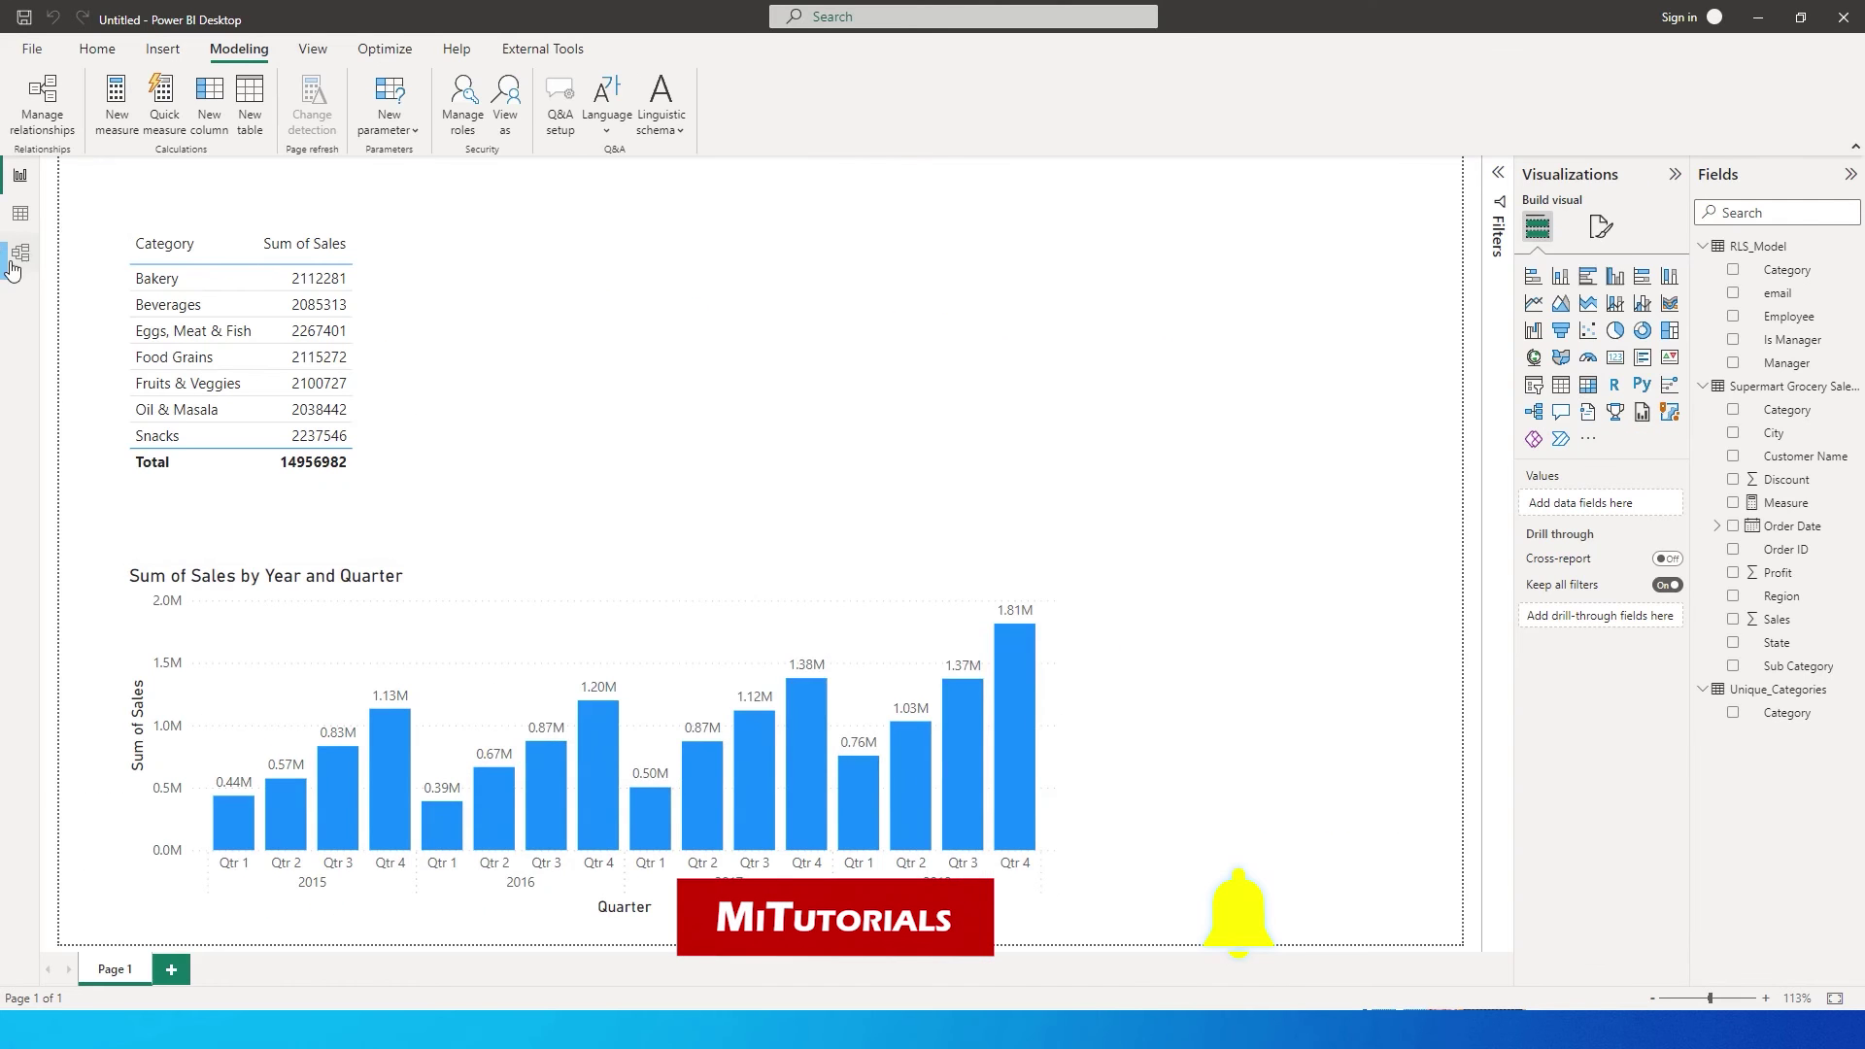
In the model diagram, link Unique_Categories Category to the sales table and to RLS_Model.
left_click(20, 252)
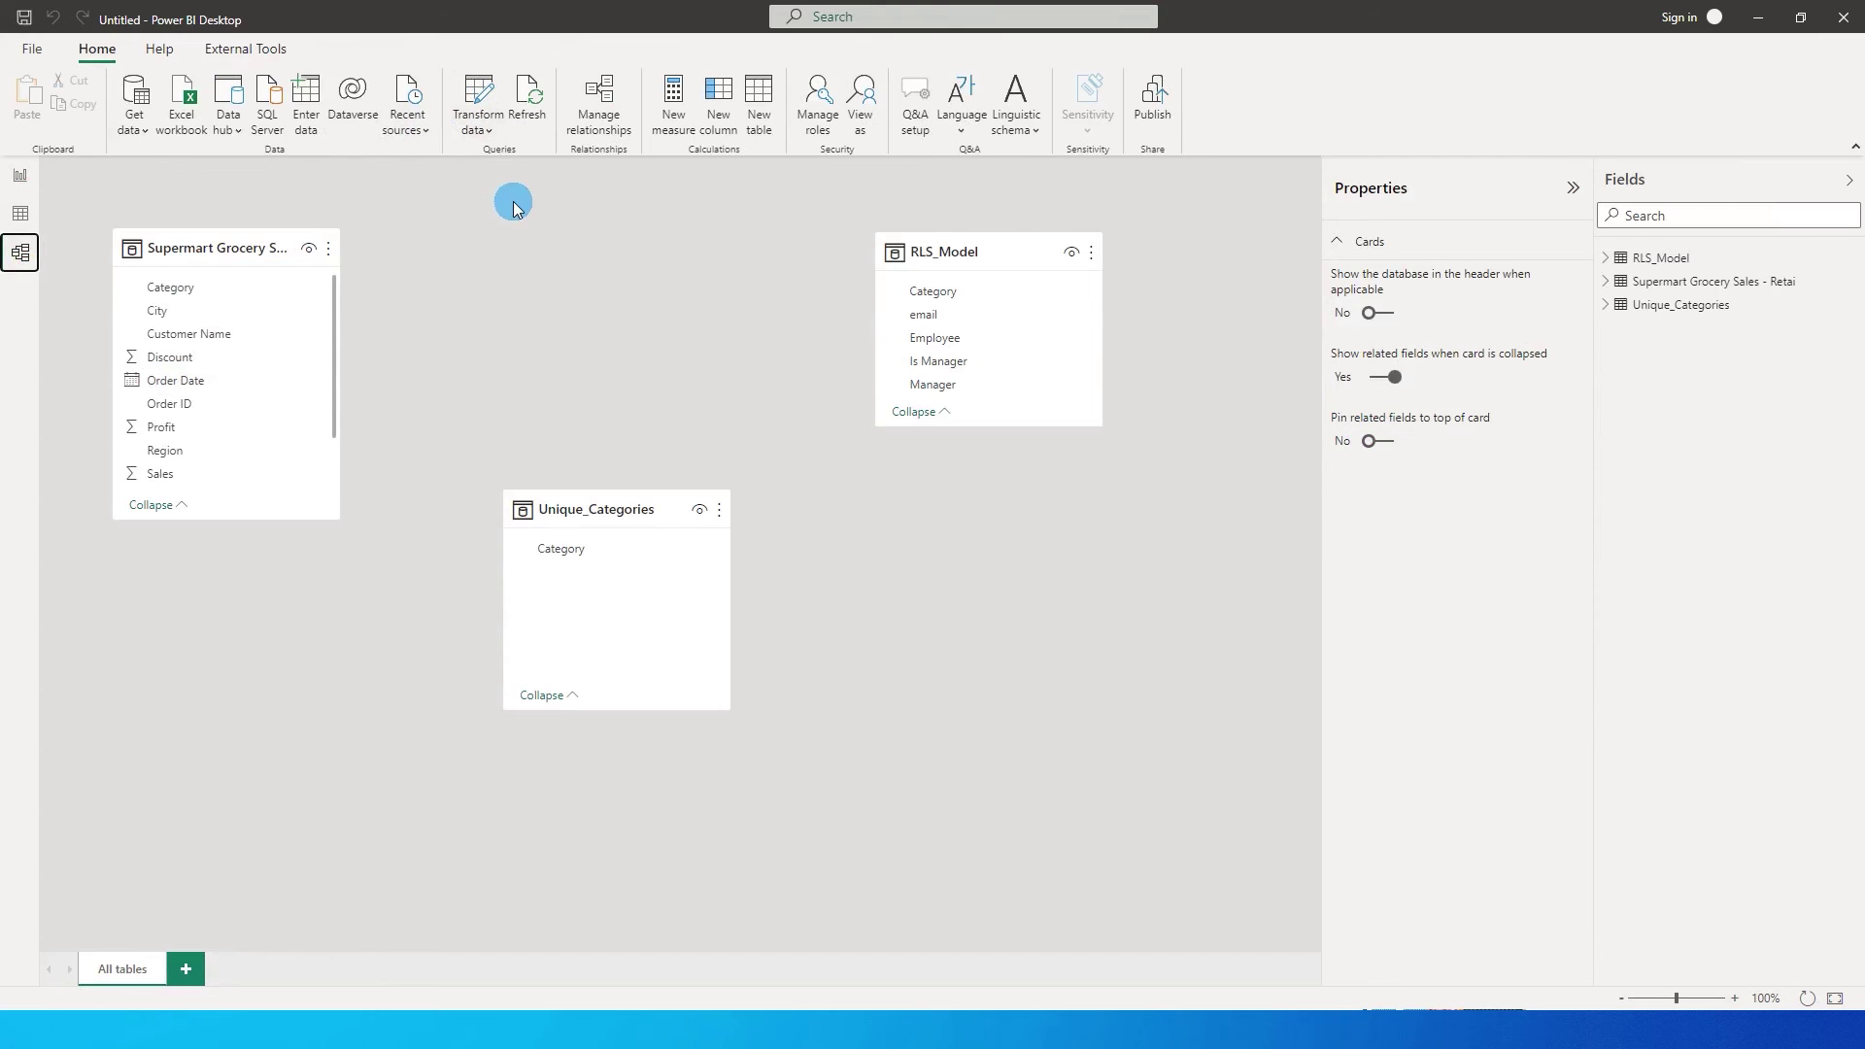
left_click(569, 551)
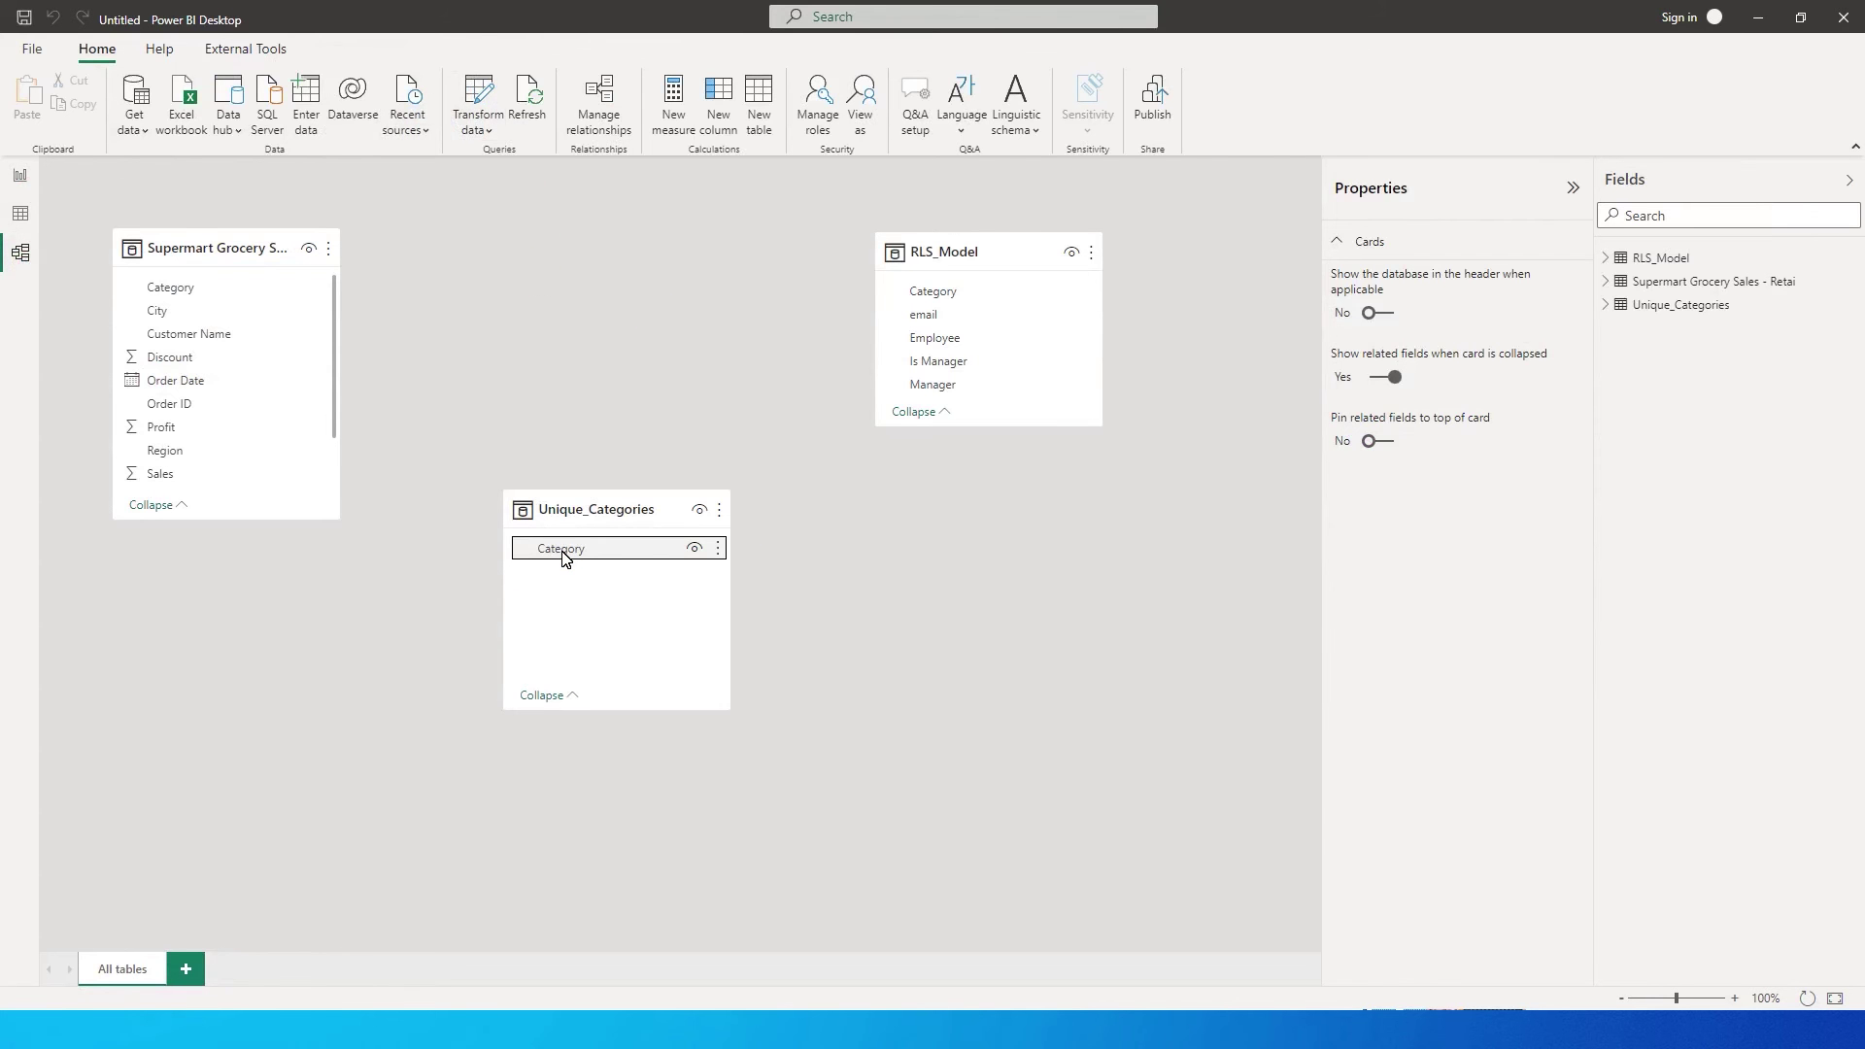
left_click(563, 552)
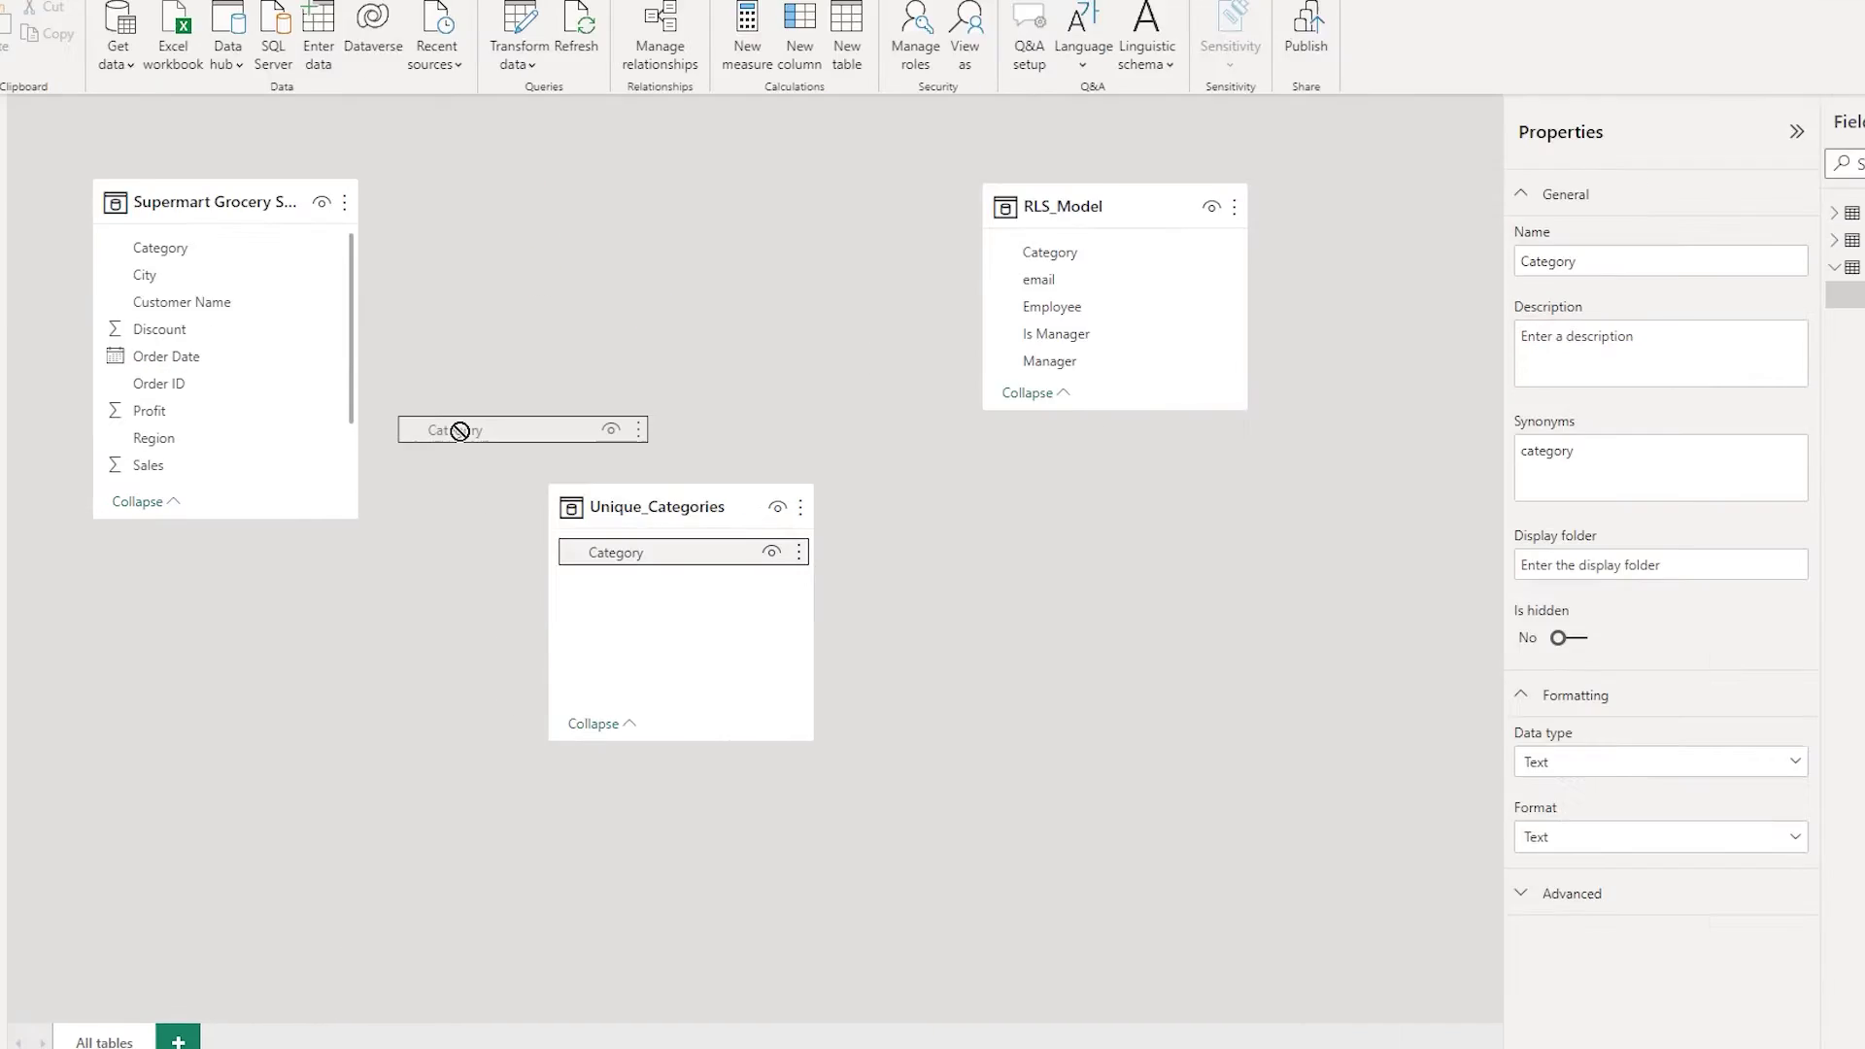
left_click_drag(460, 431, 192, 253)
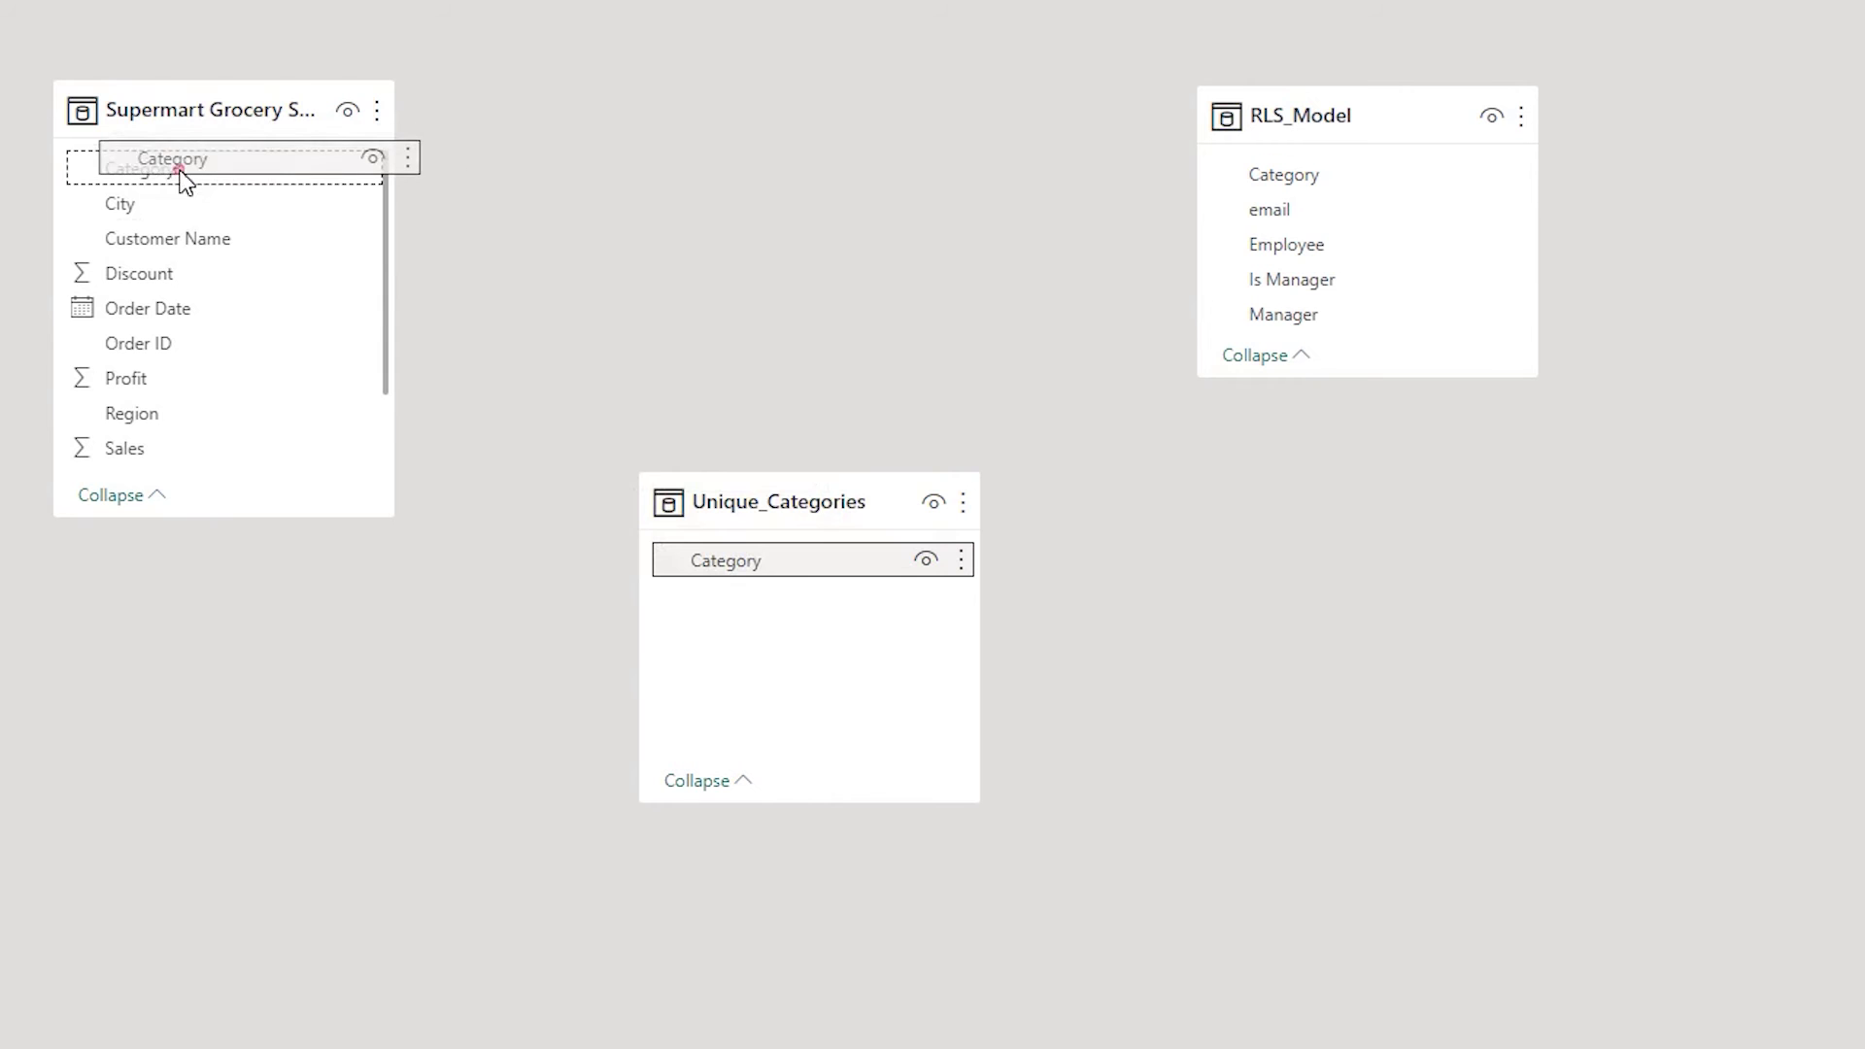
left_click_drag(184, 180, 183, 173)
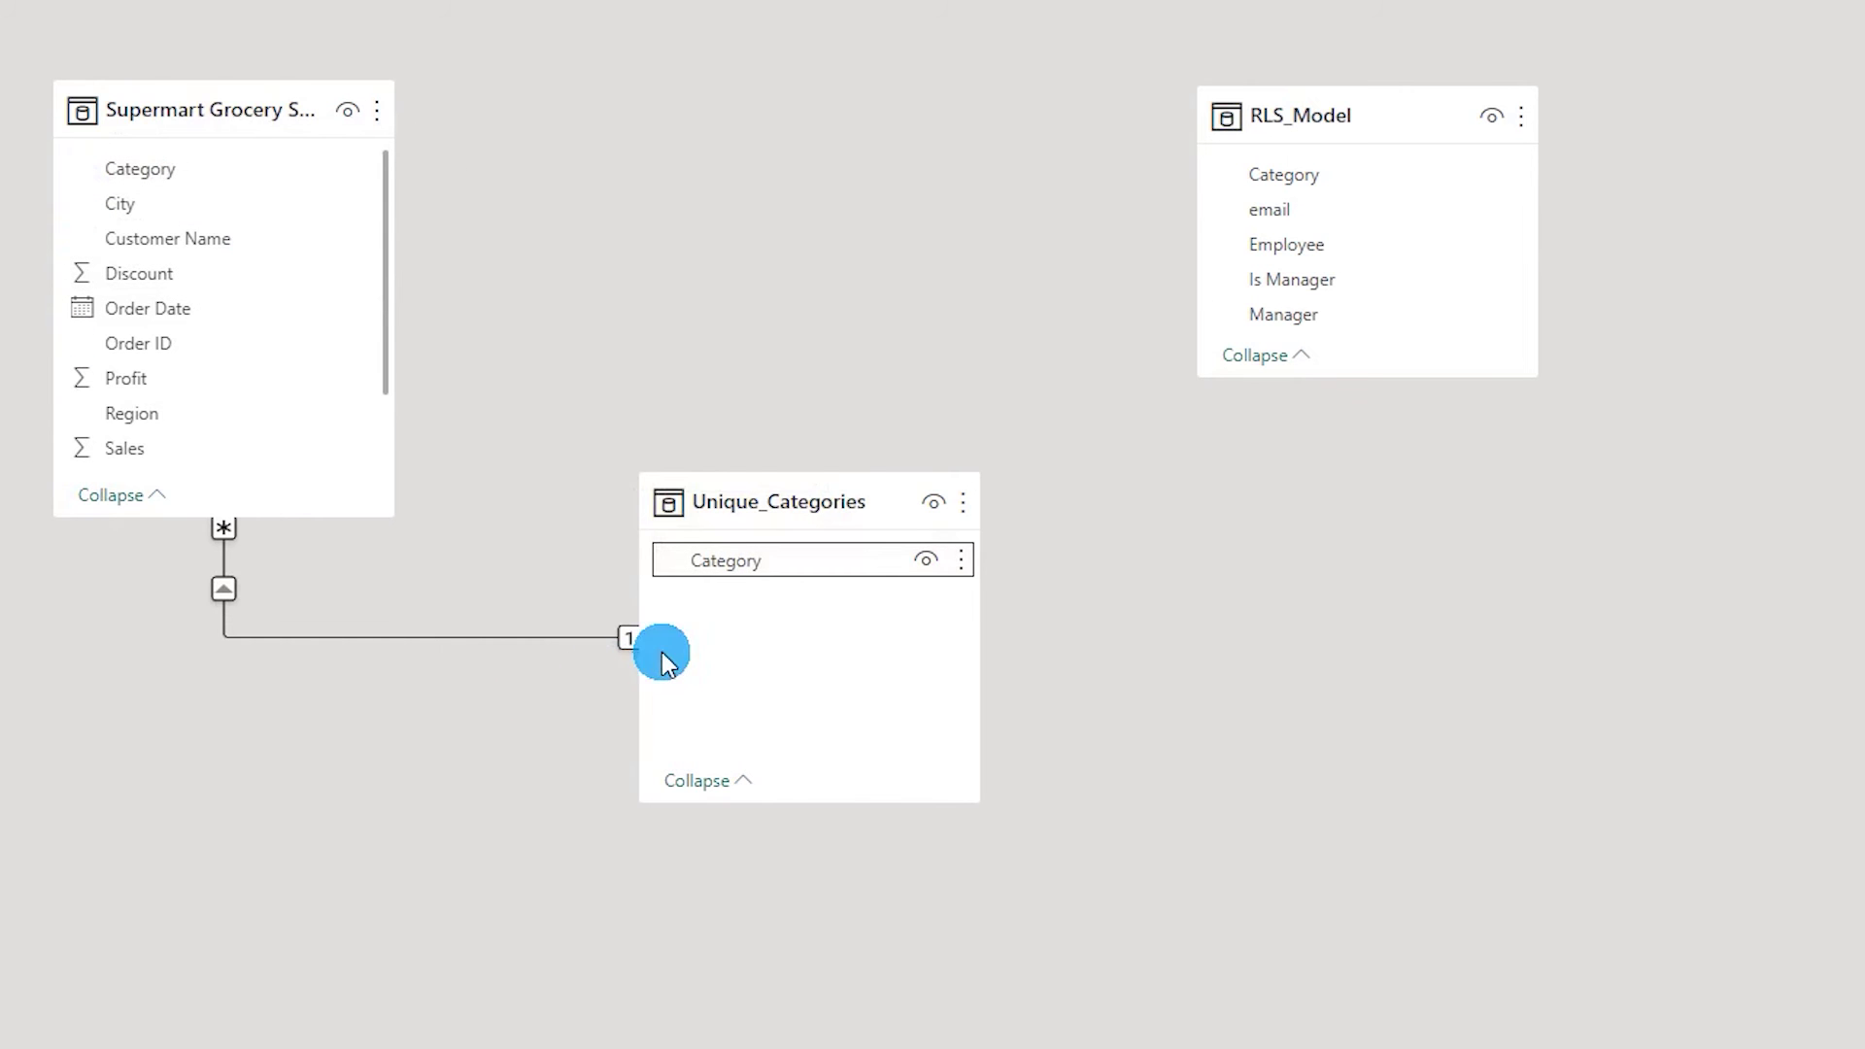
left_click(1291, 174)
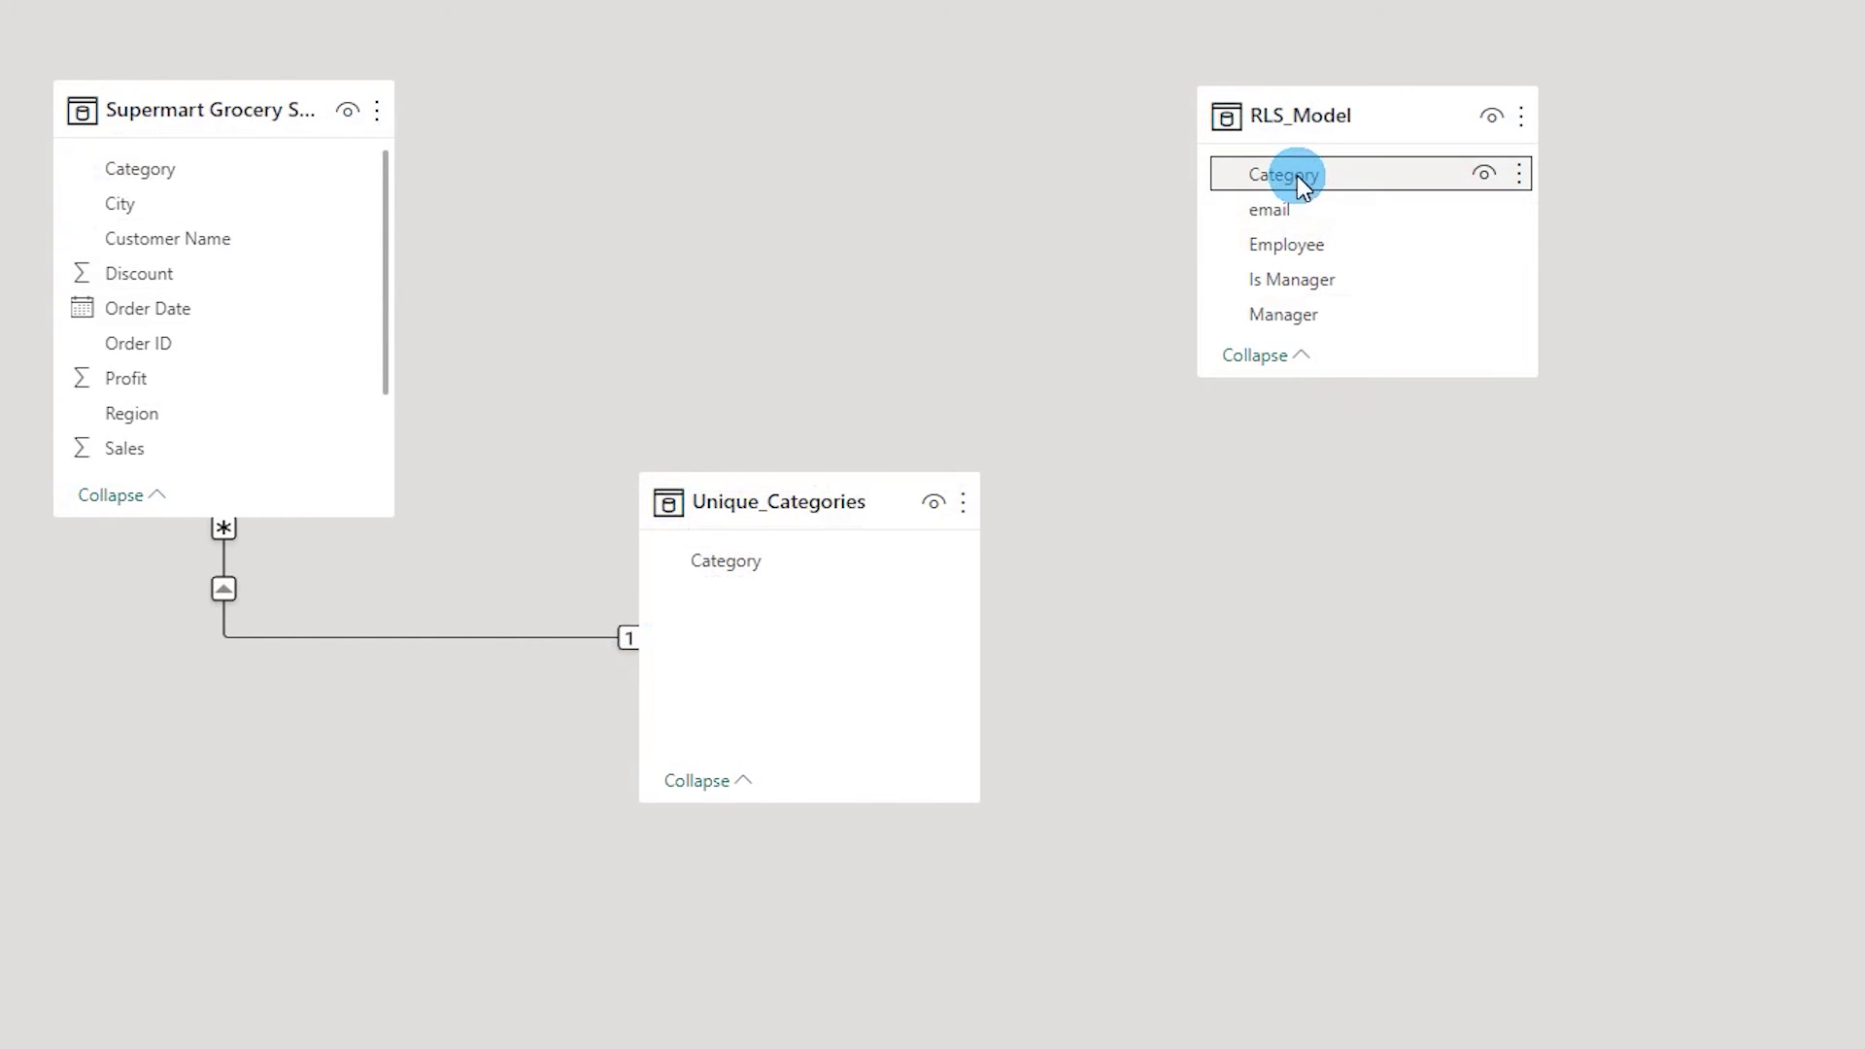
left_click_drag(1296, 175, 765, 564)
Set the RLS_Model relationship to cross-filter Both with security filtering in both directions.
left_click(1098, 432)
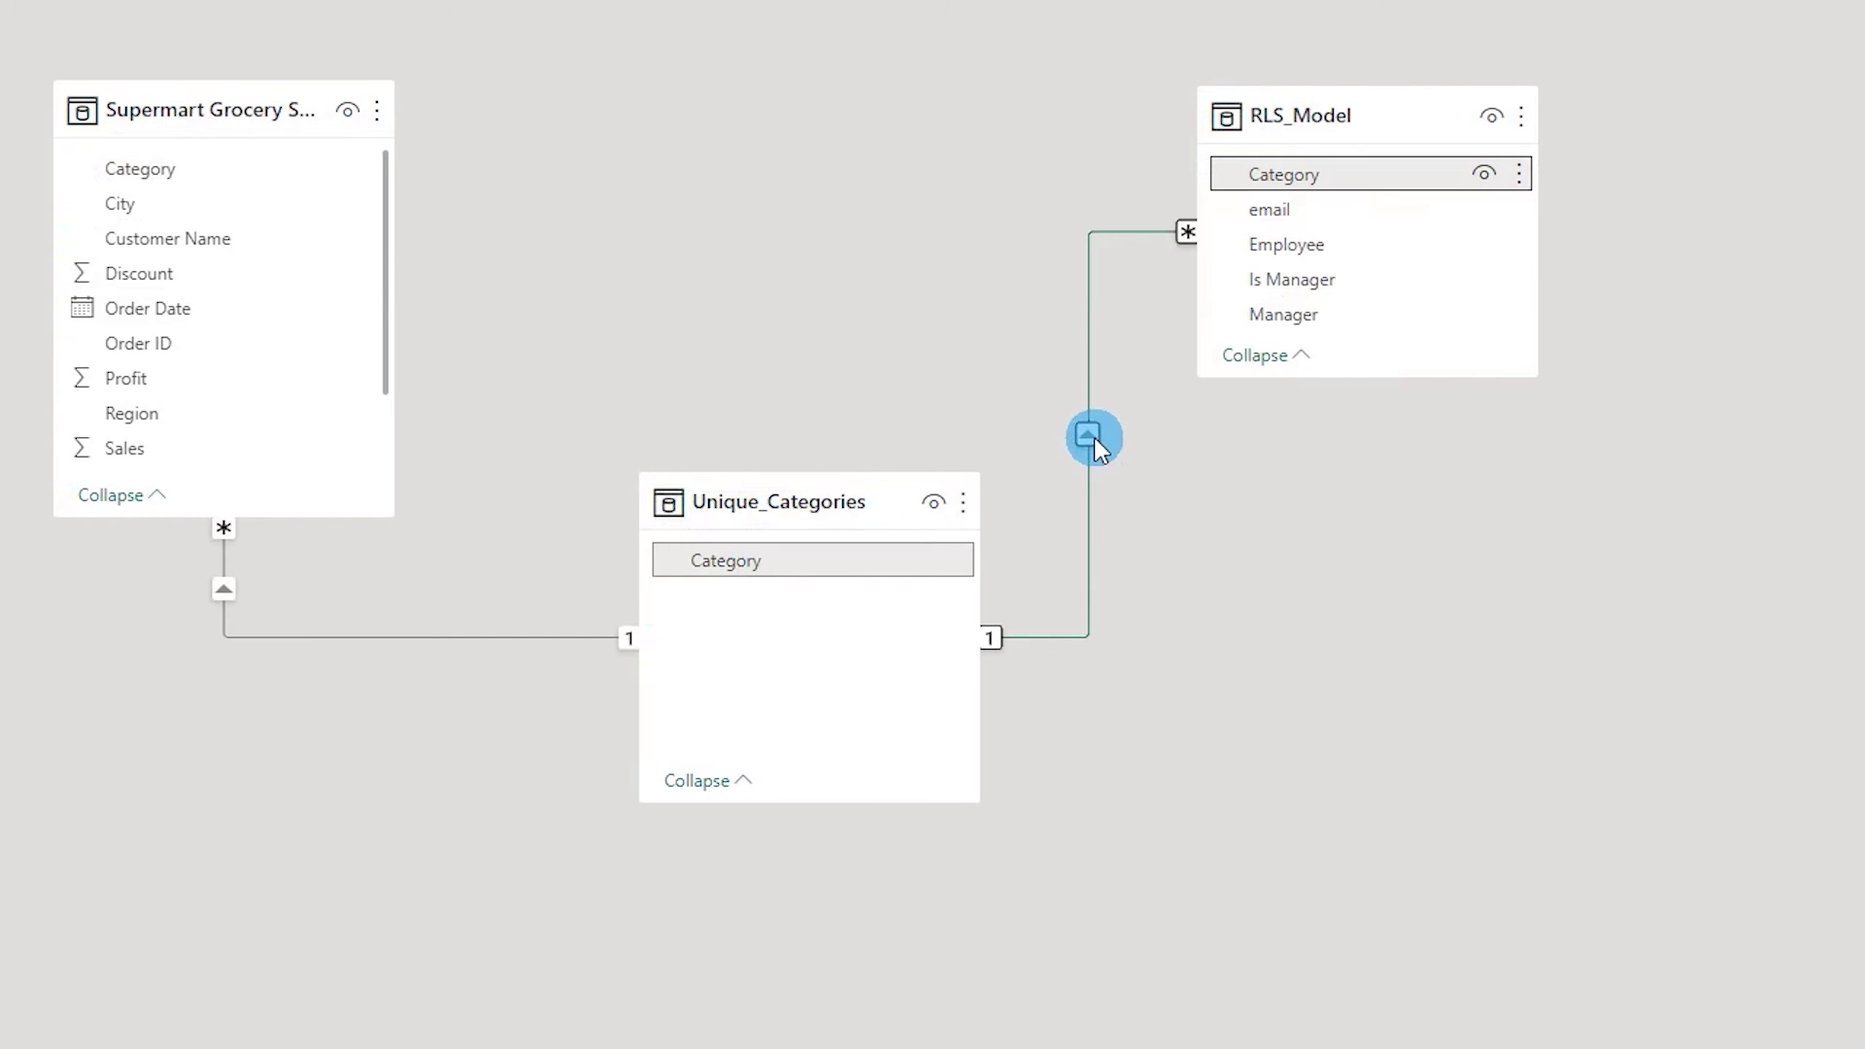
double_click(1091, 437)
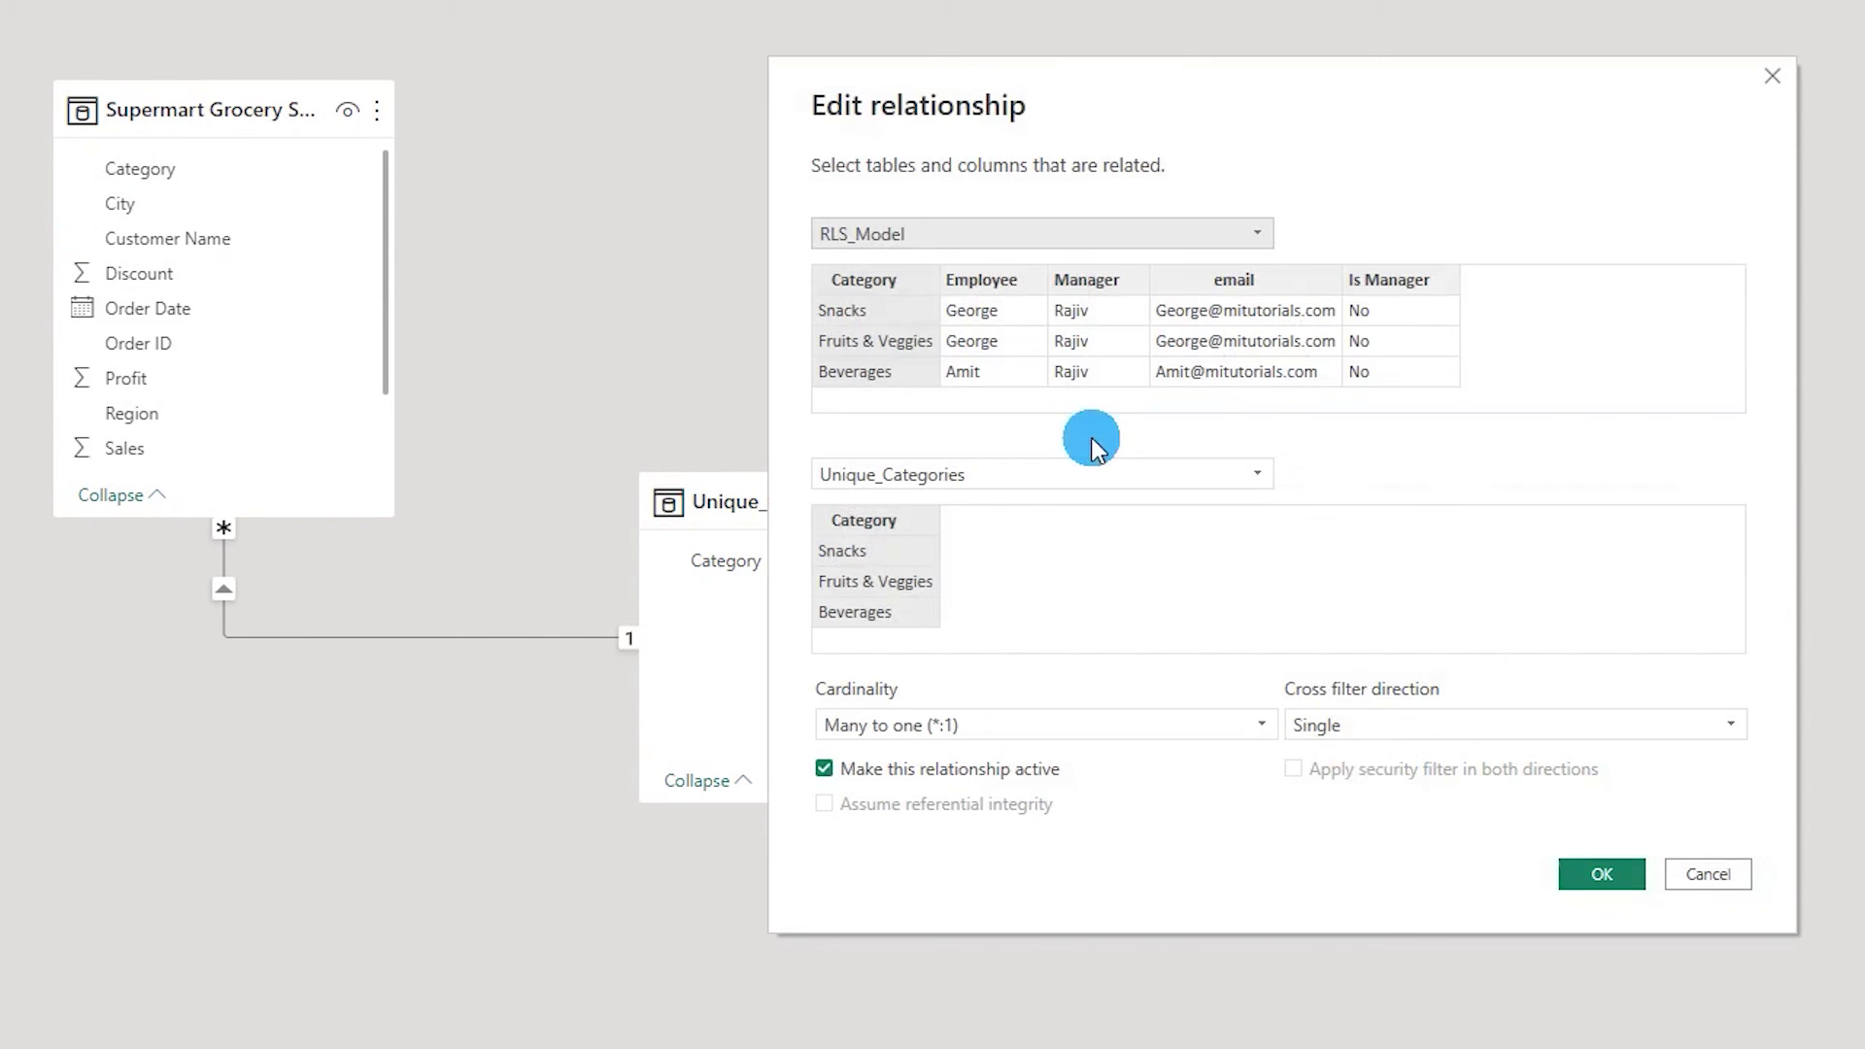
left_click(1373, 728)
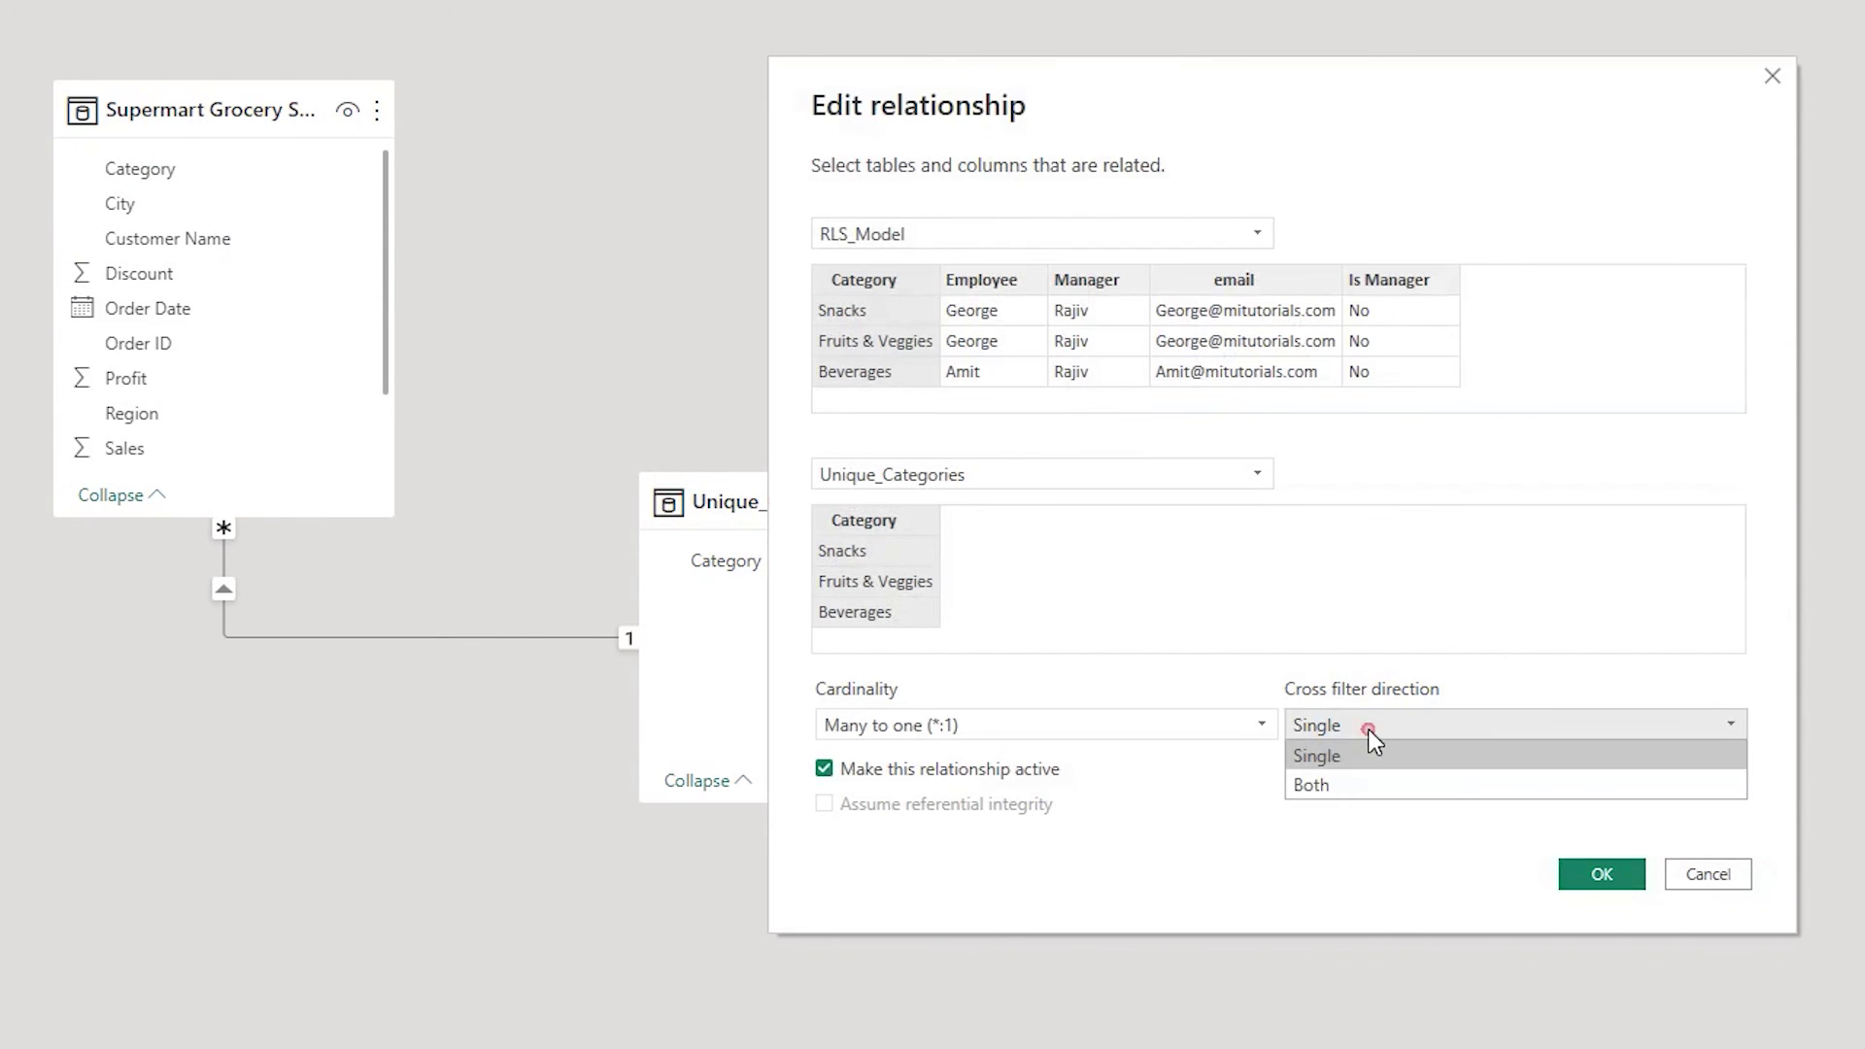
left_click(1352, 782)
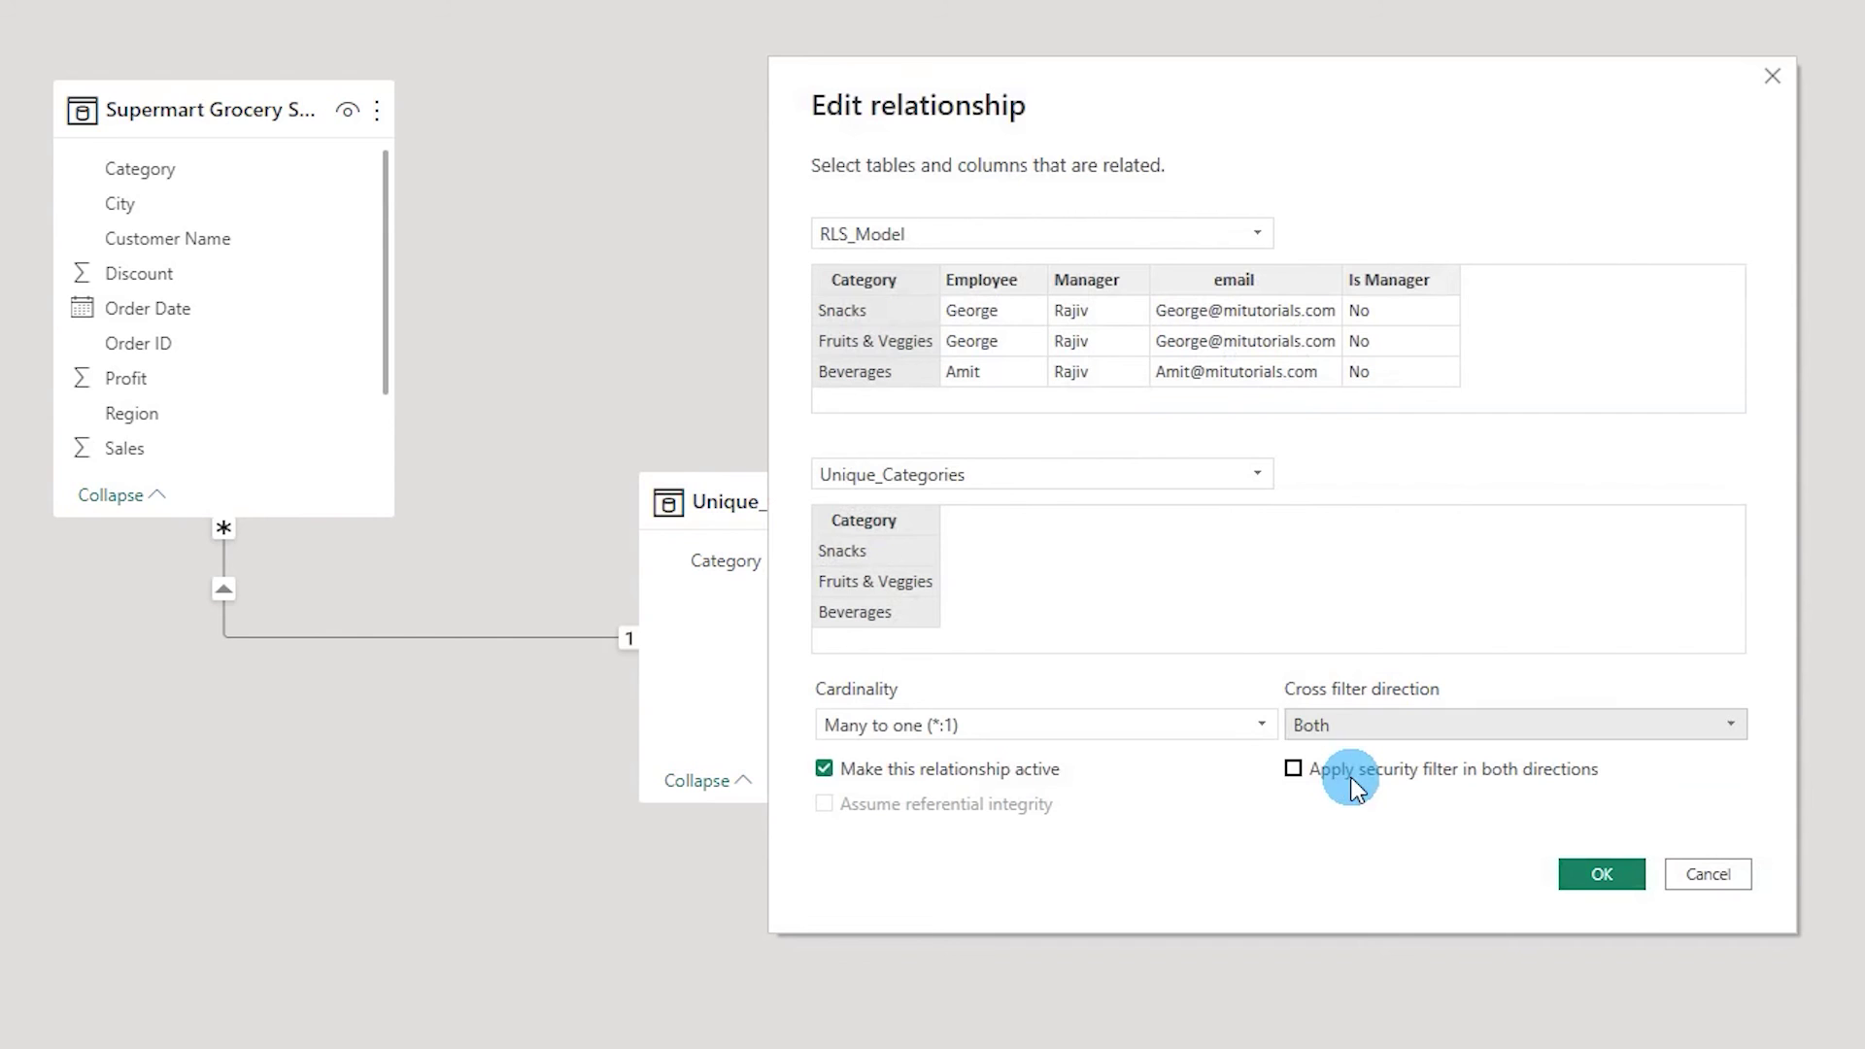
left_click(1294, 773)
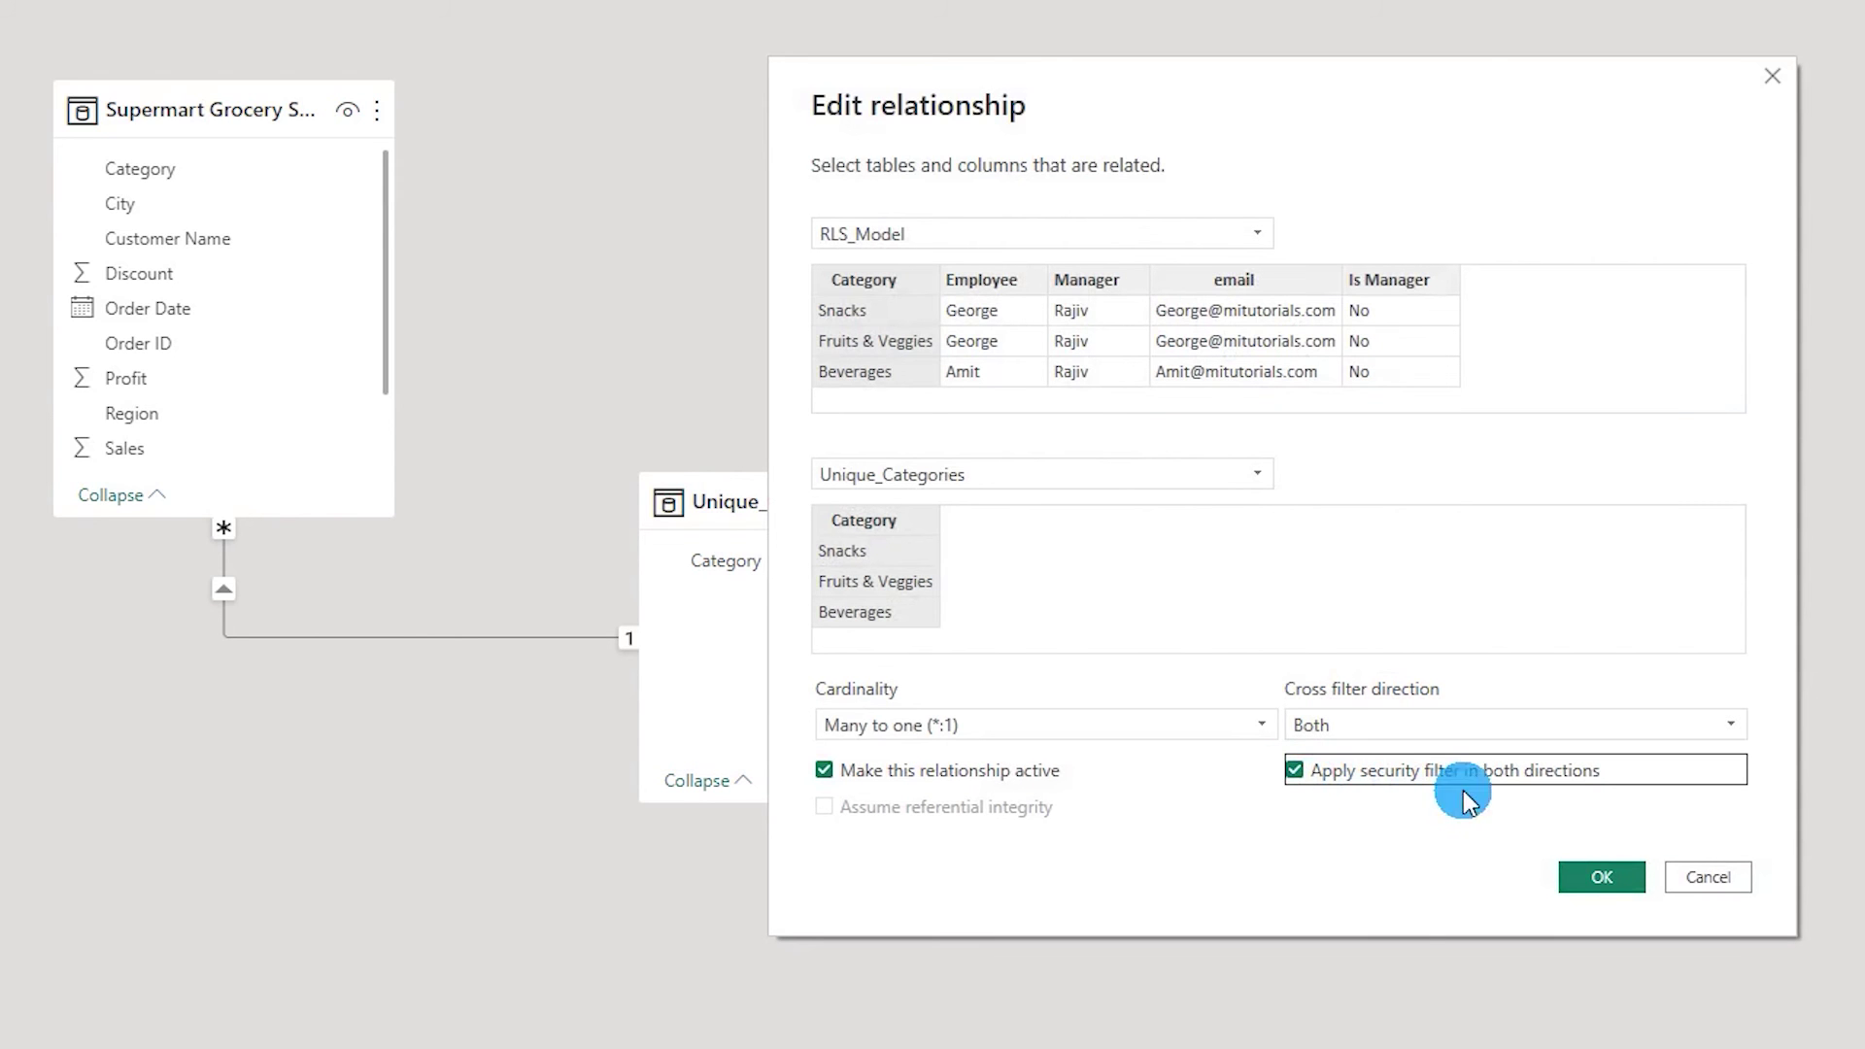
left_click(1580, 890)
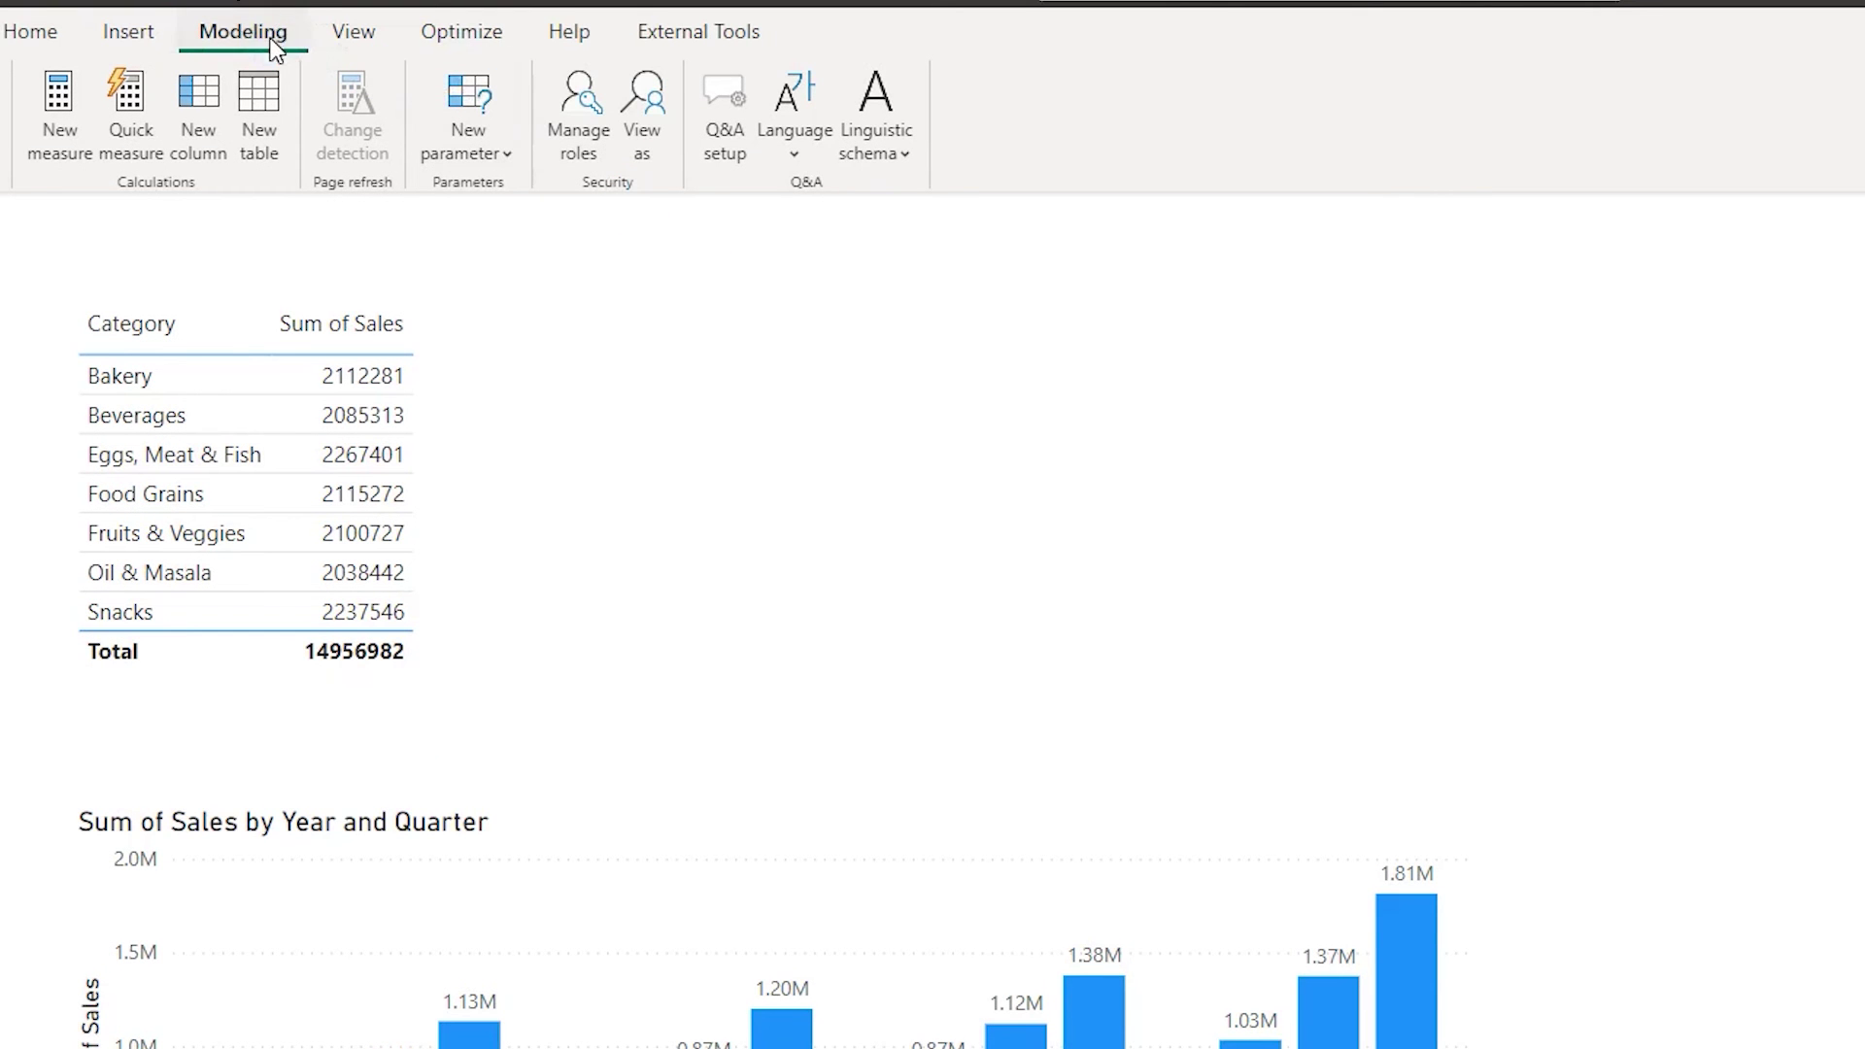
View the report as the first user's email under Category_Filter, showing Beverages and Oil & Masala, then stop viewing.
left_click(645, 146)
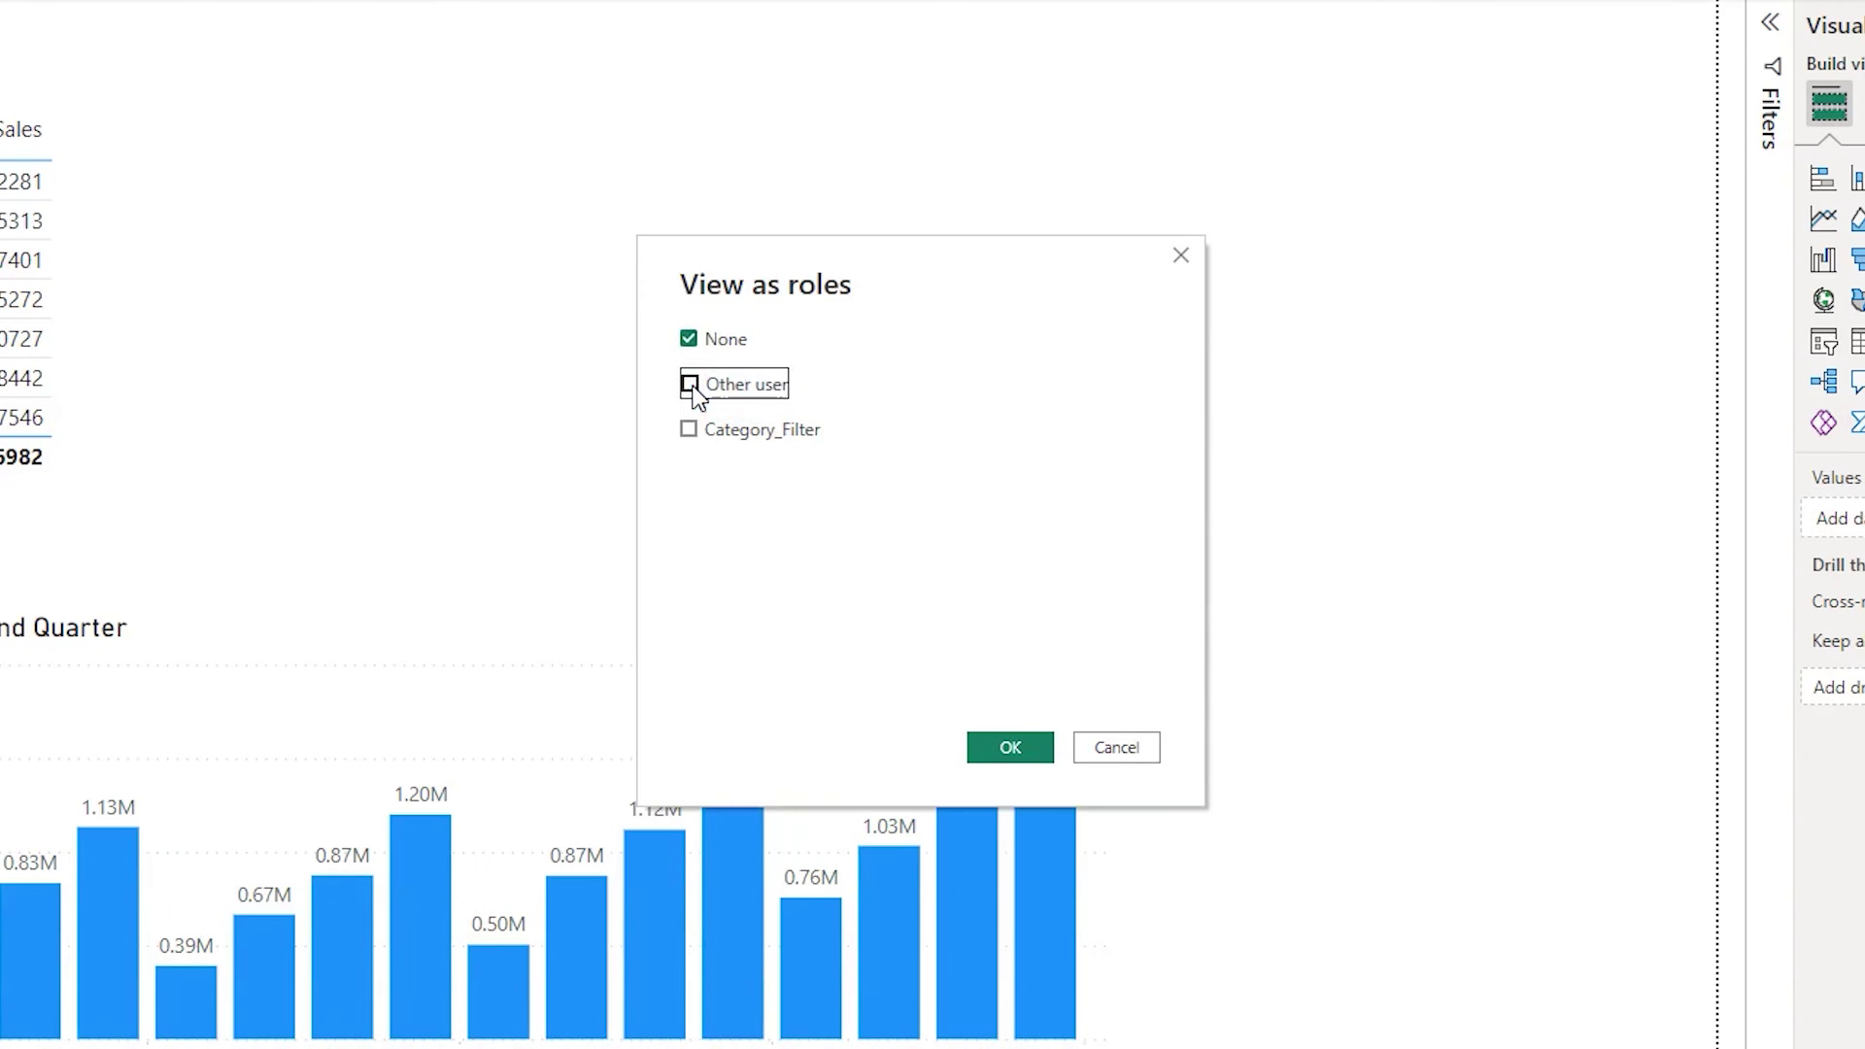
left_click(1127, 583)
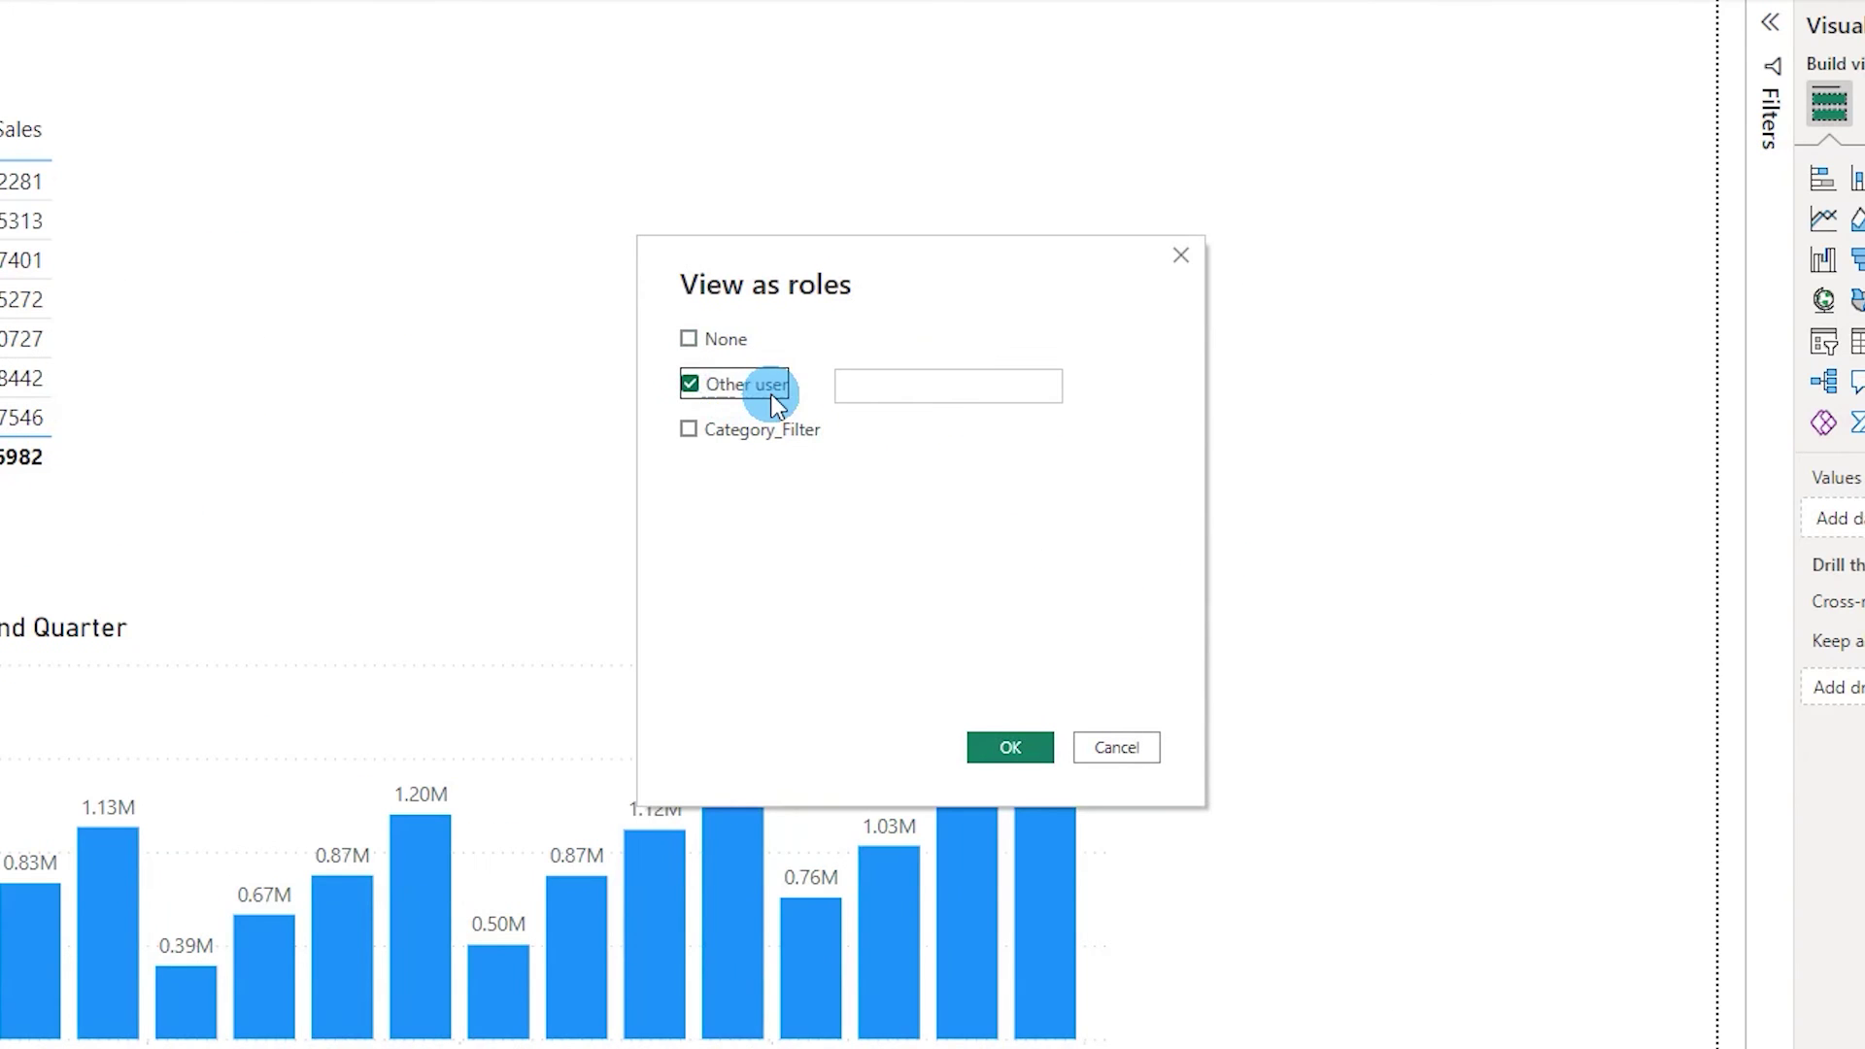
left_click(689, 430)
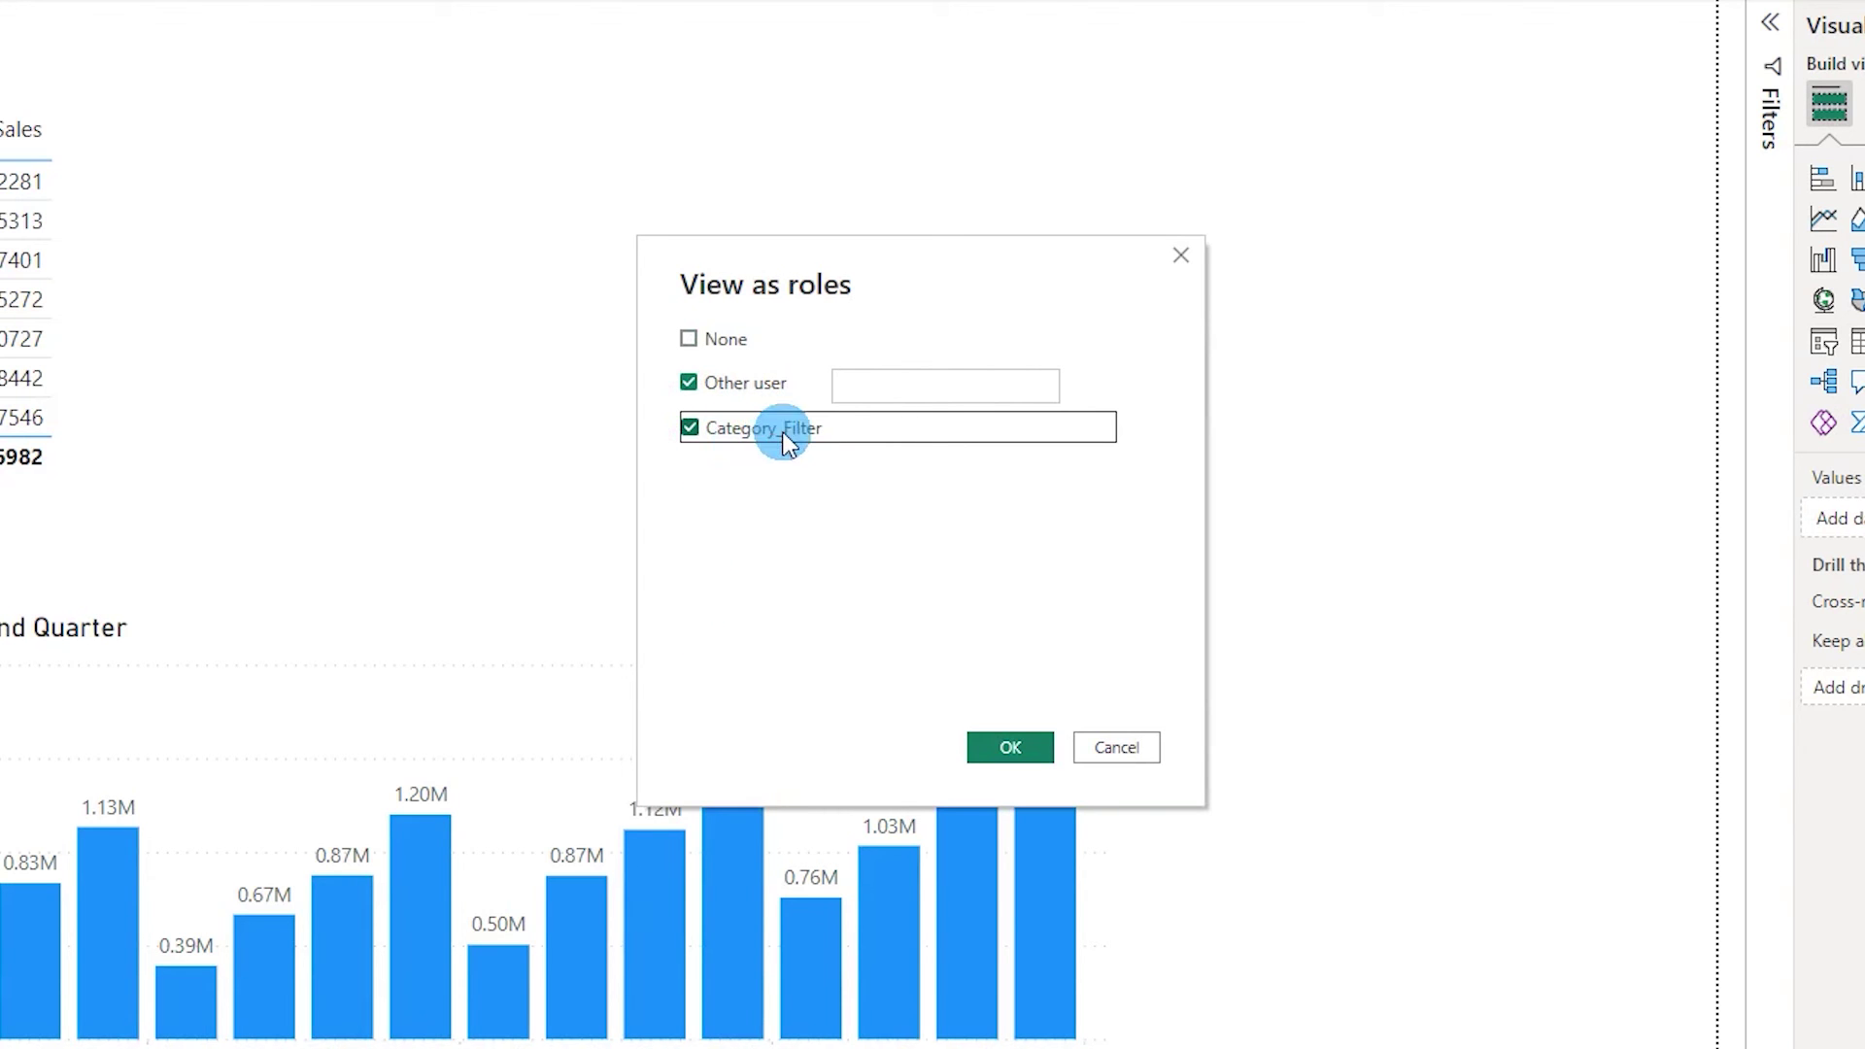
left_click(907, 388)
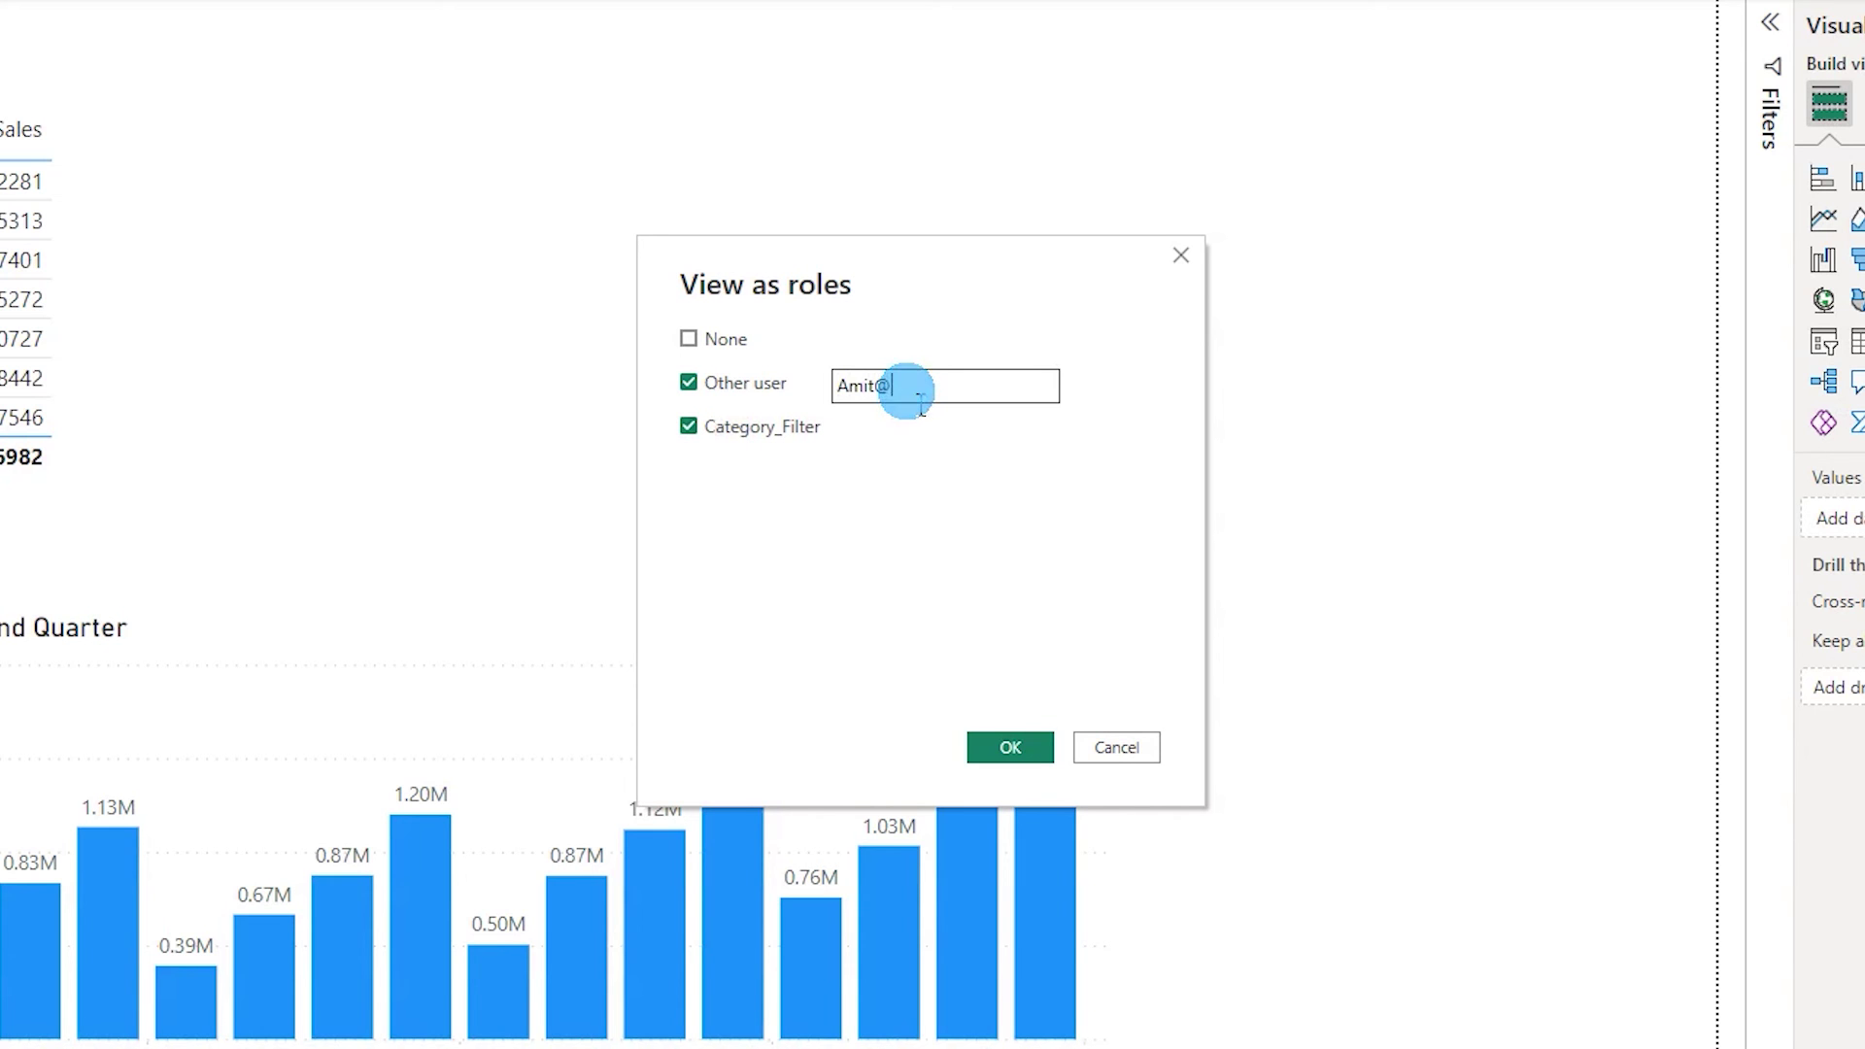
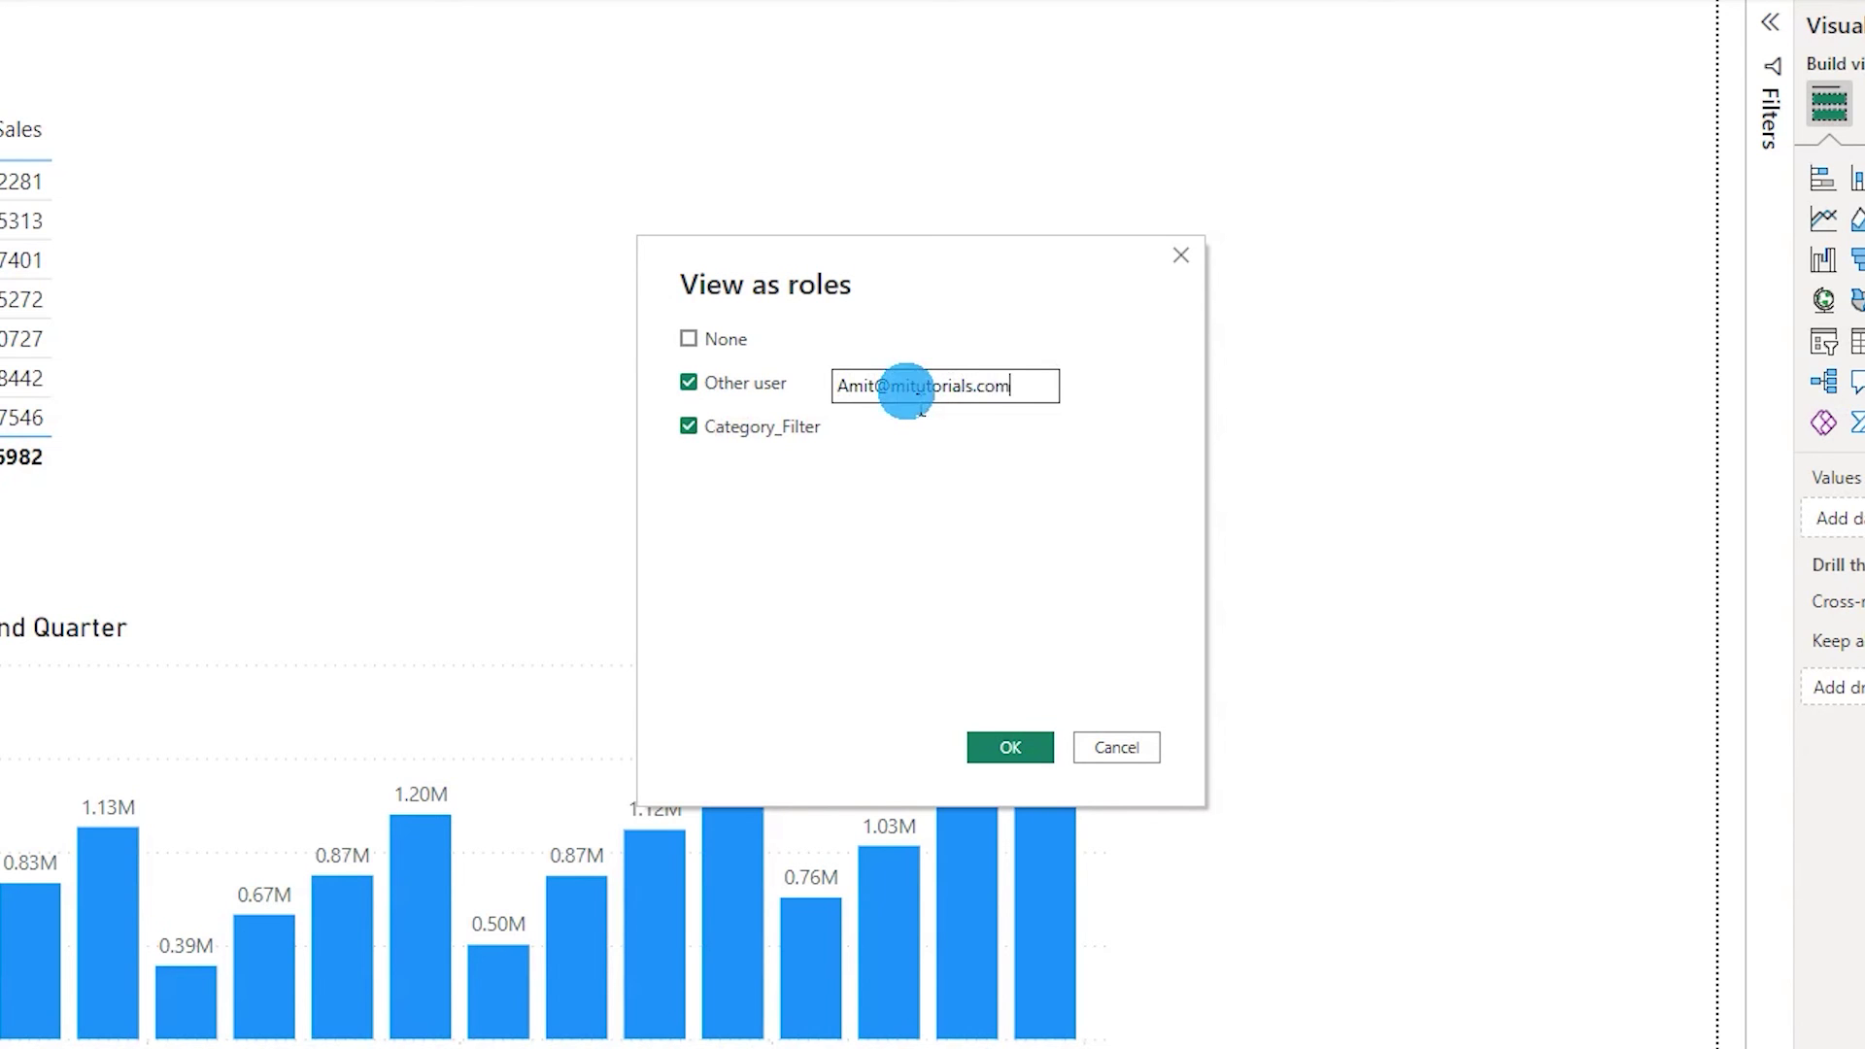
left_click(992, 748)
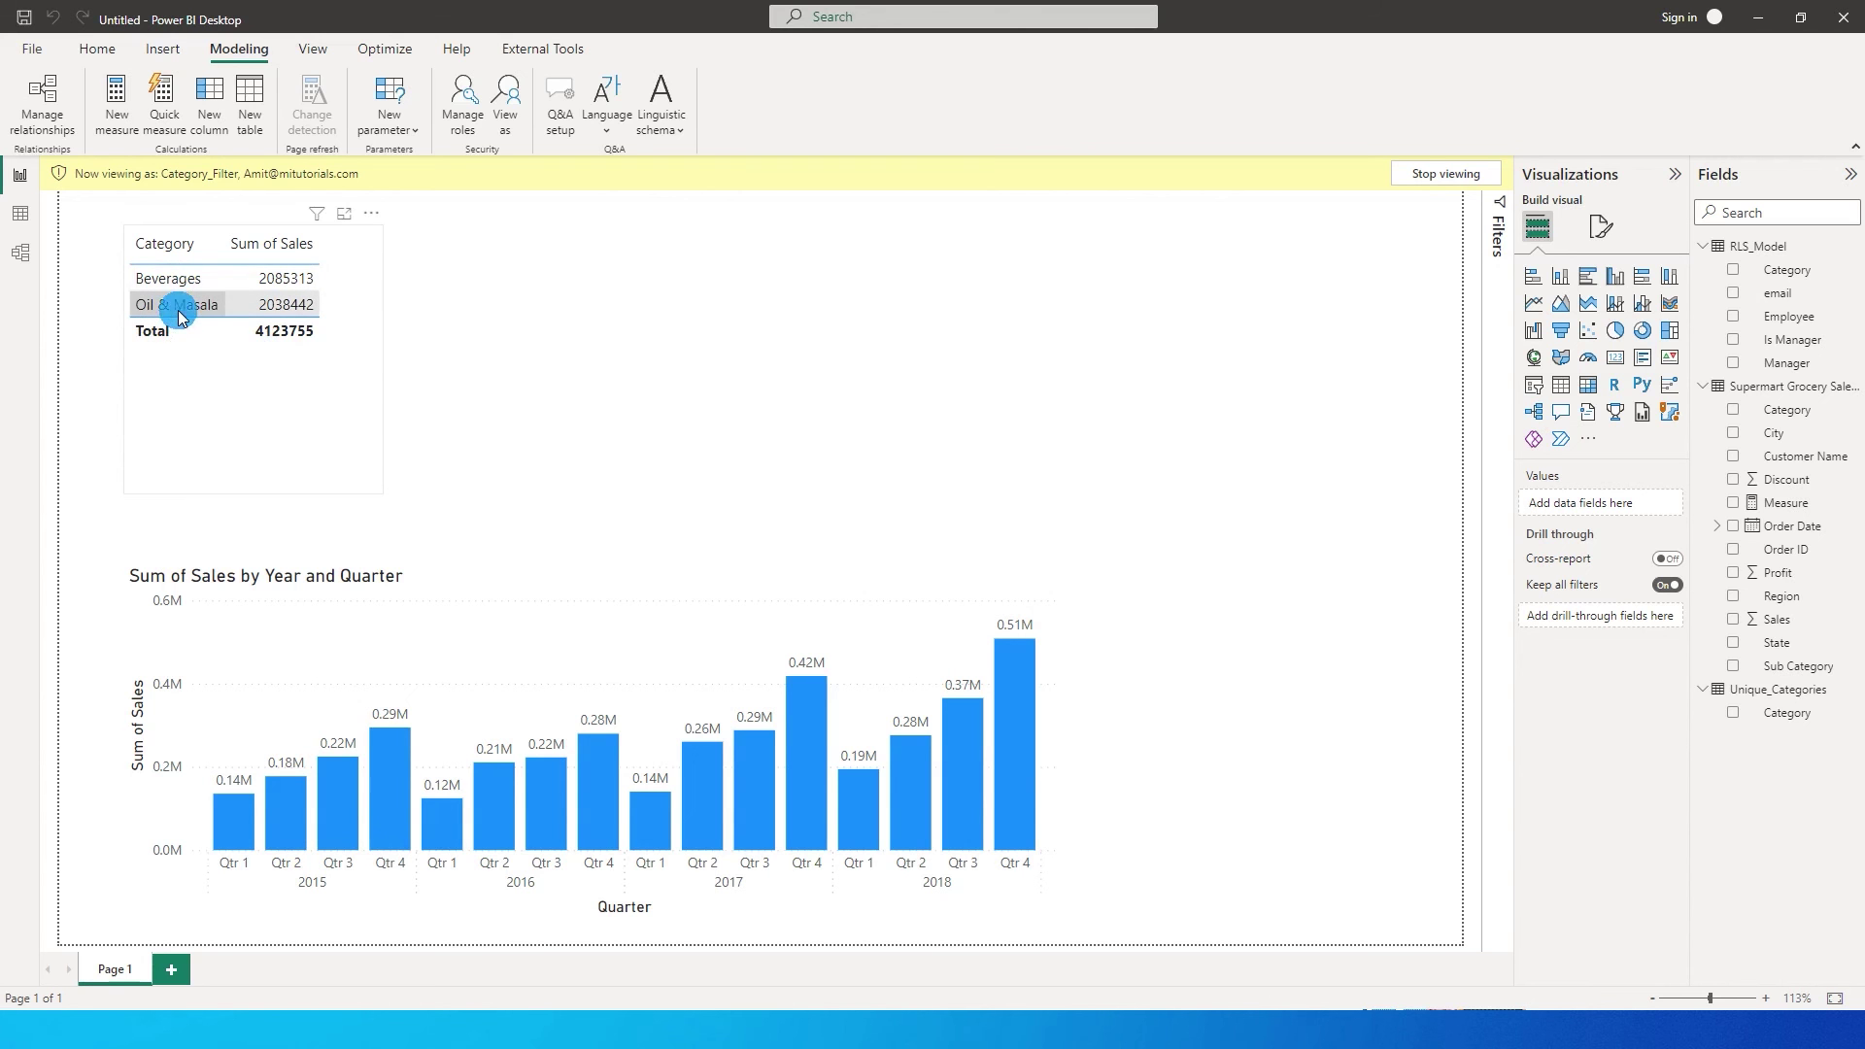
left_click(1445, 174)
View as the second user's email under Category_Filter, leaving Fruits & Veggies and Snacks totalling 4338273.
left_click(504, 107)
left_click(814, 414)
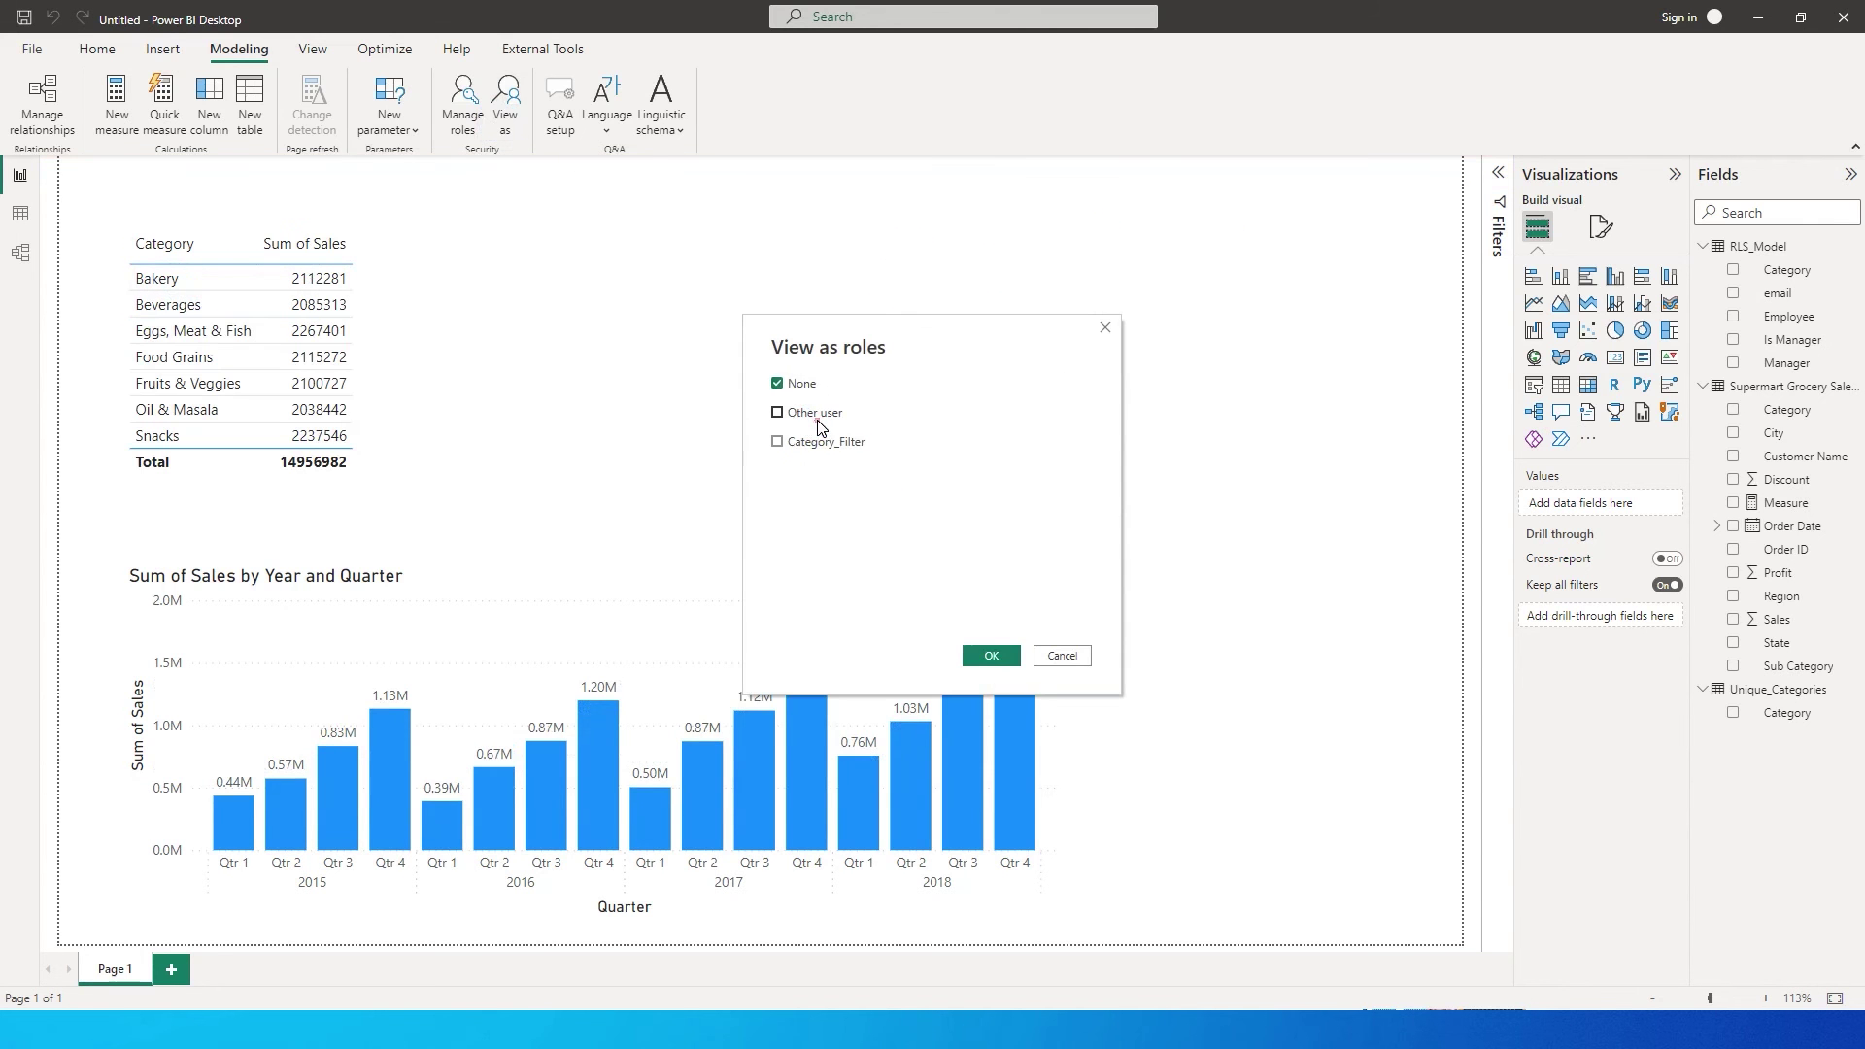
left_click(820, 443)
left_click(952, 418)
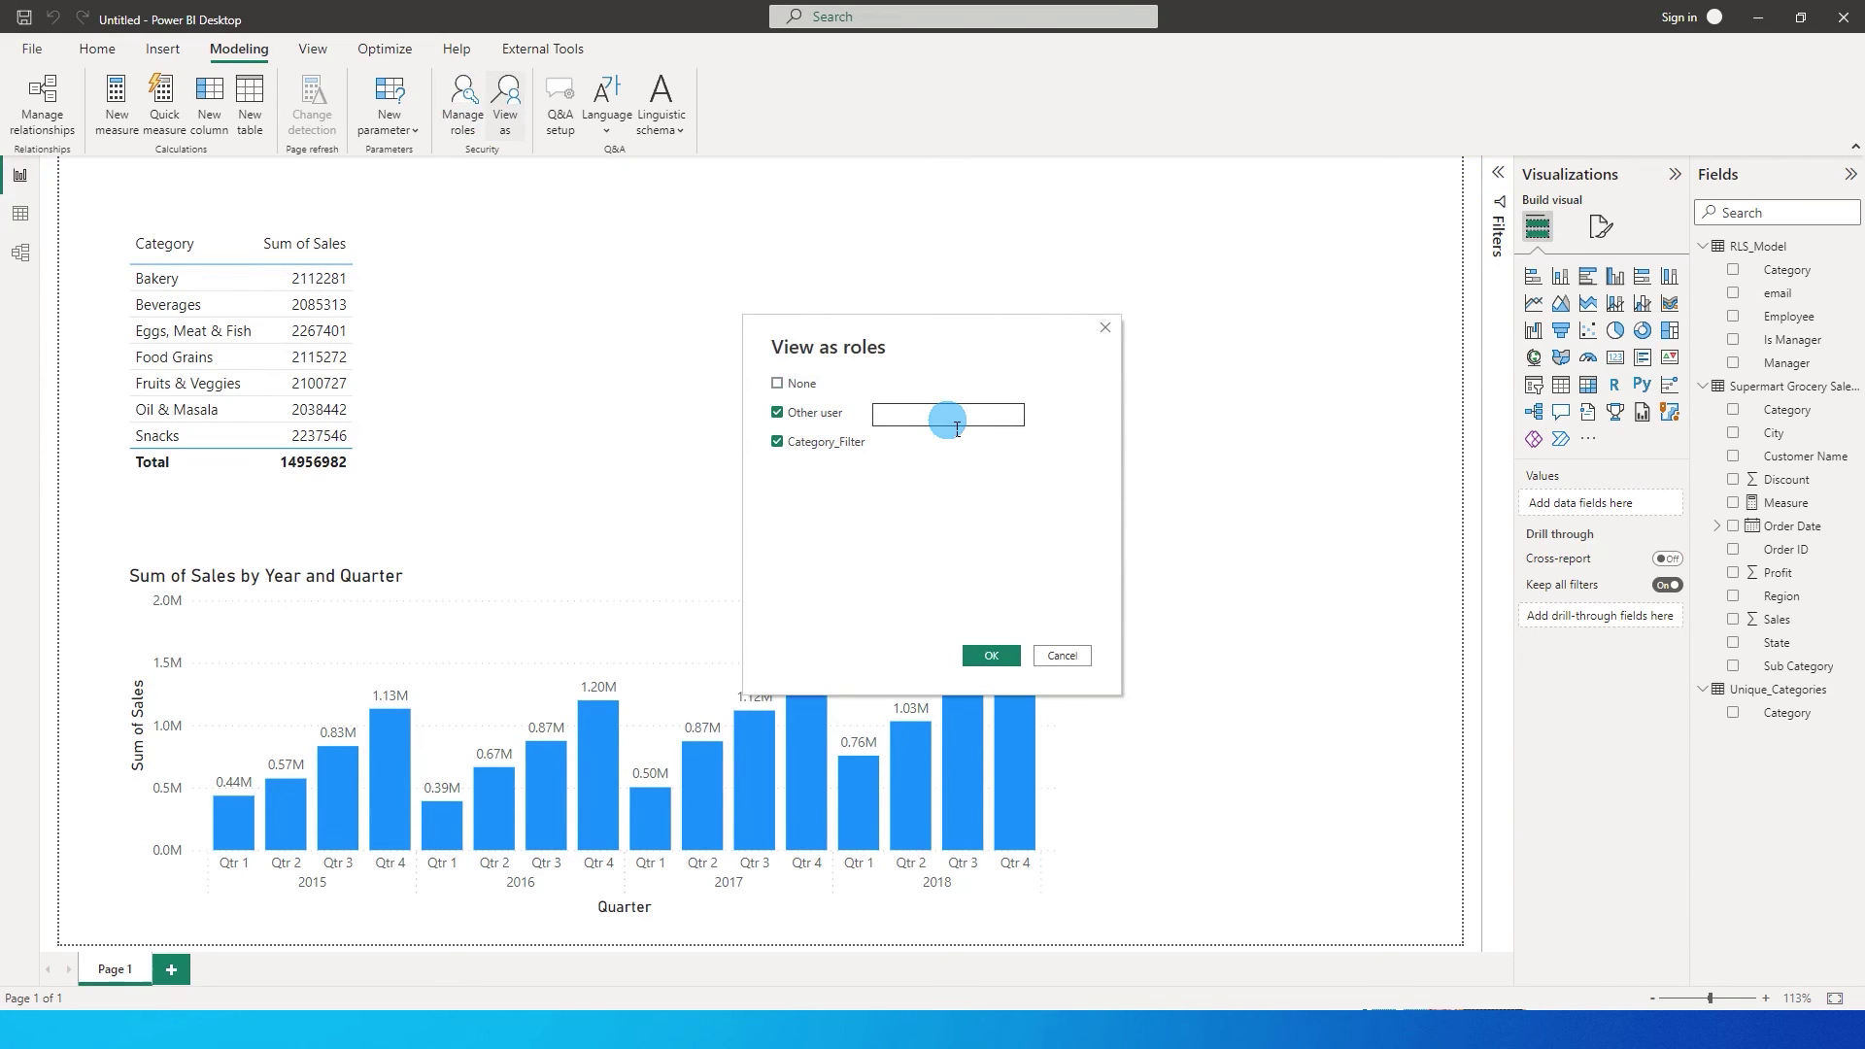
left_click(989, 658)
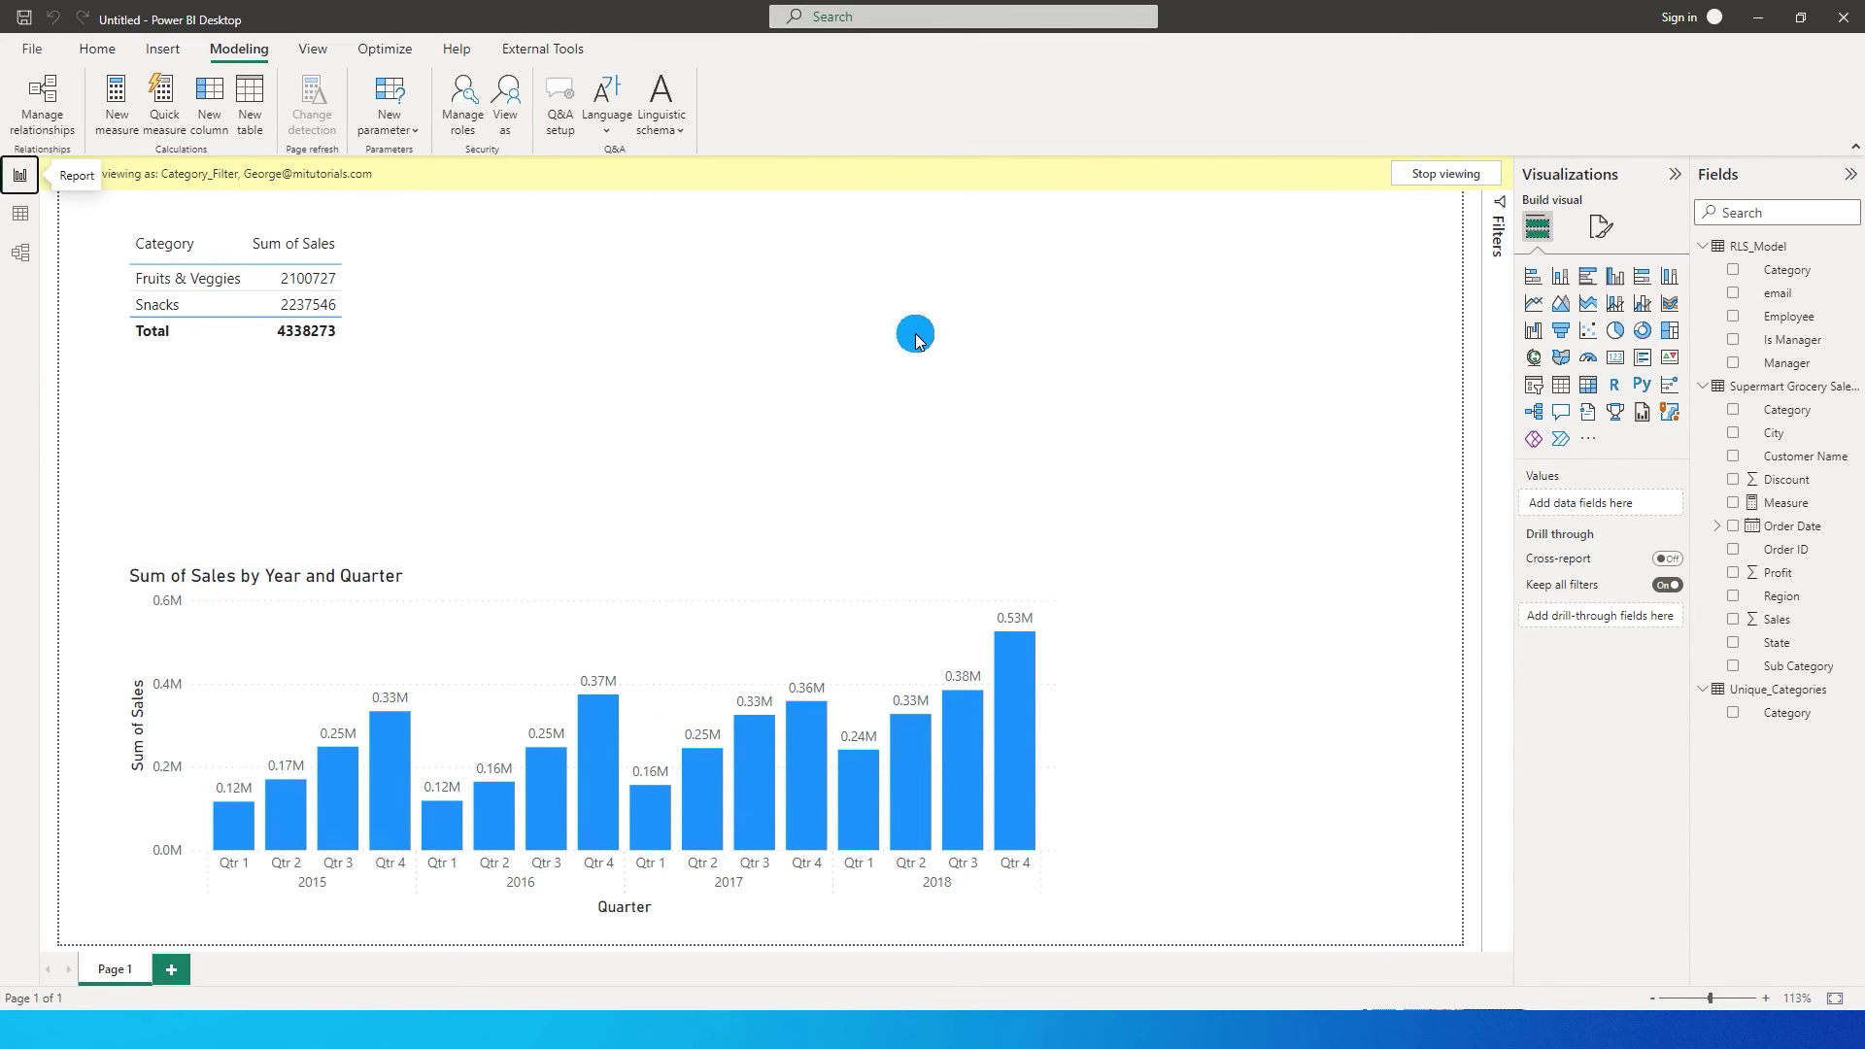
left_click(511, 119)
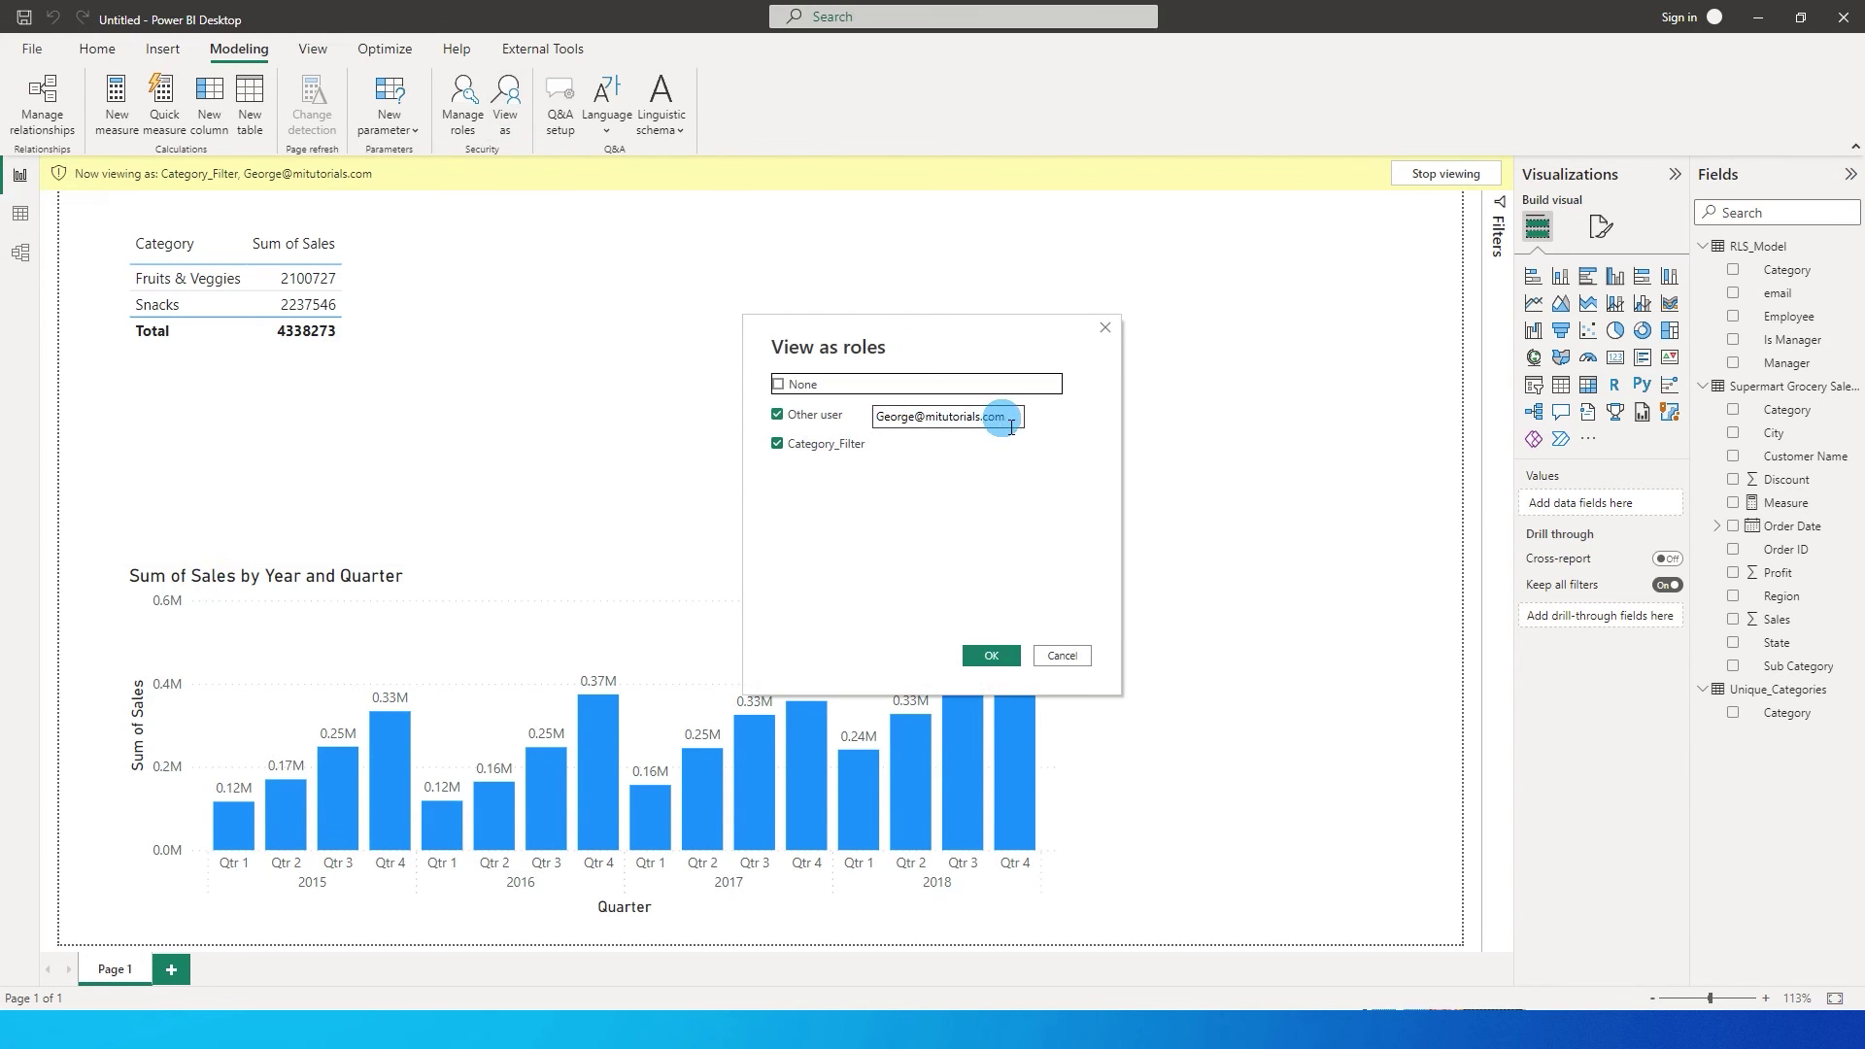
Swap the email's name part to the third user's, revealing all seven categories totalling 14956982.
left_click_drag(918, 418, 835, 423)
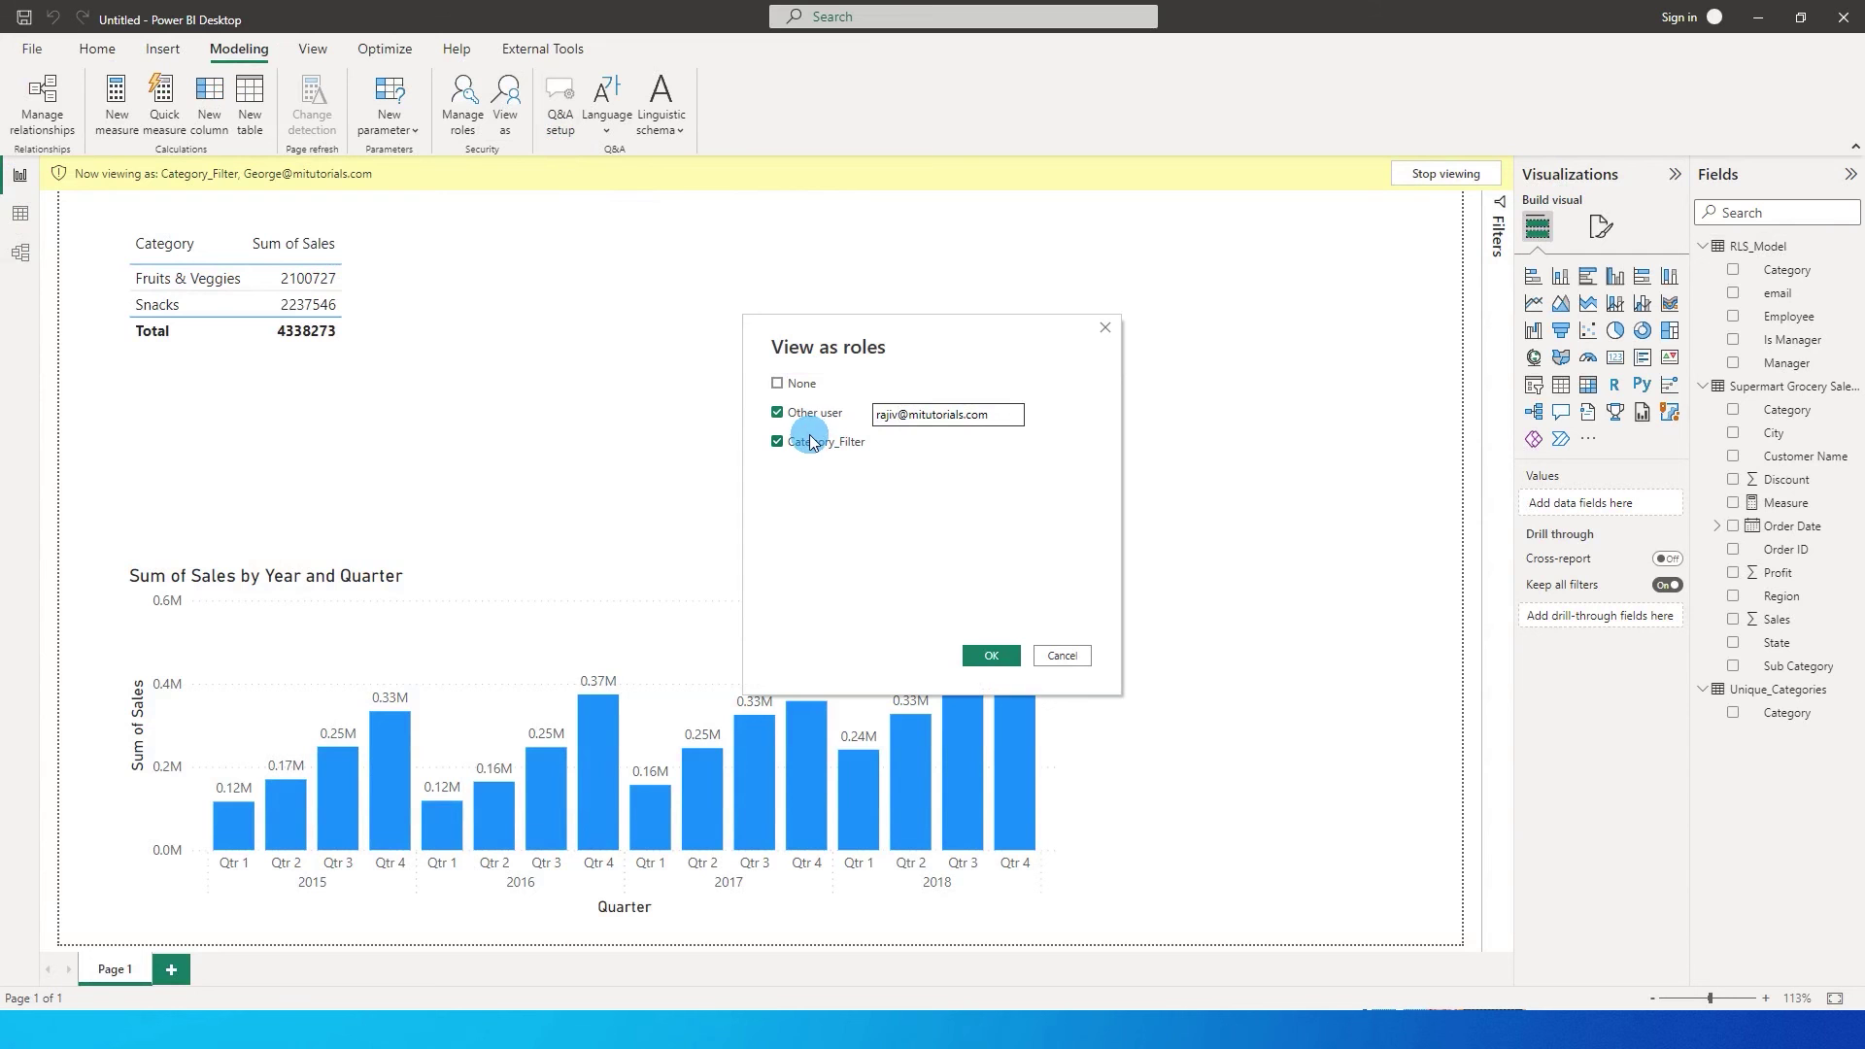
left_click(991, 655)
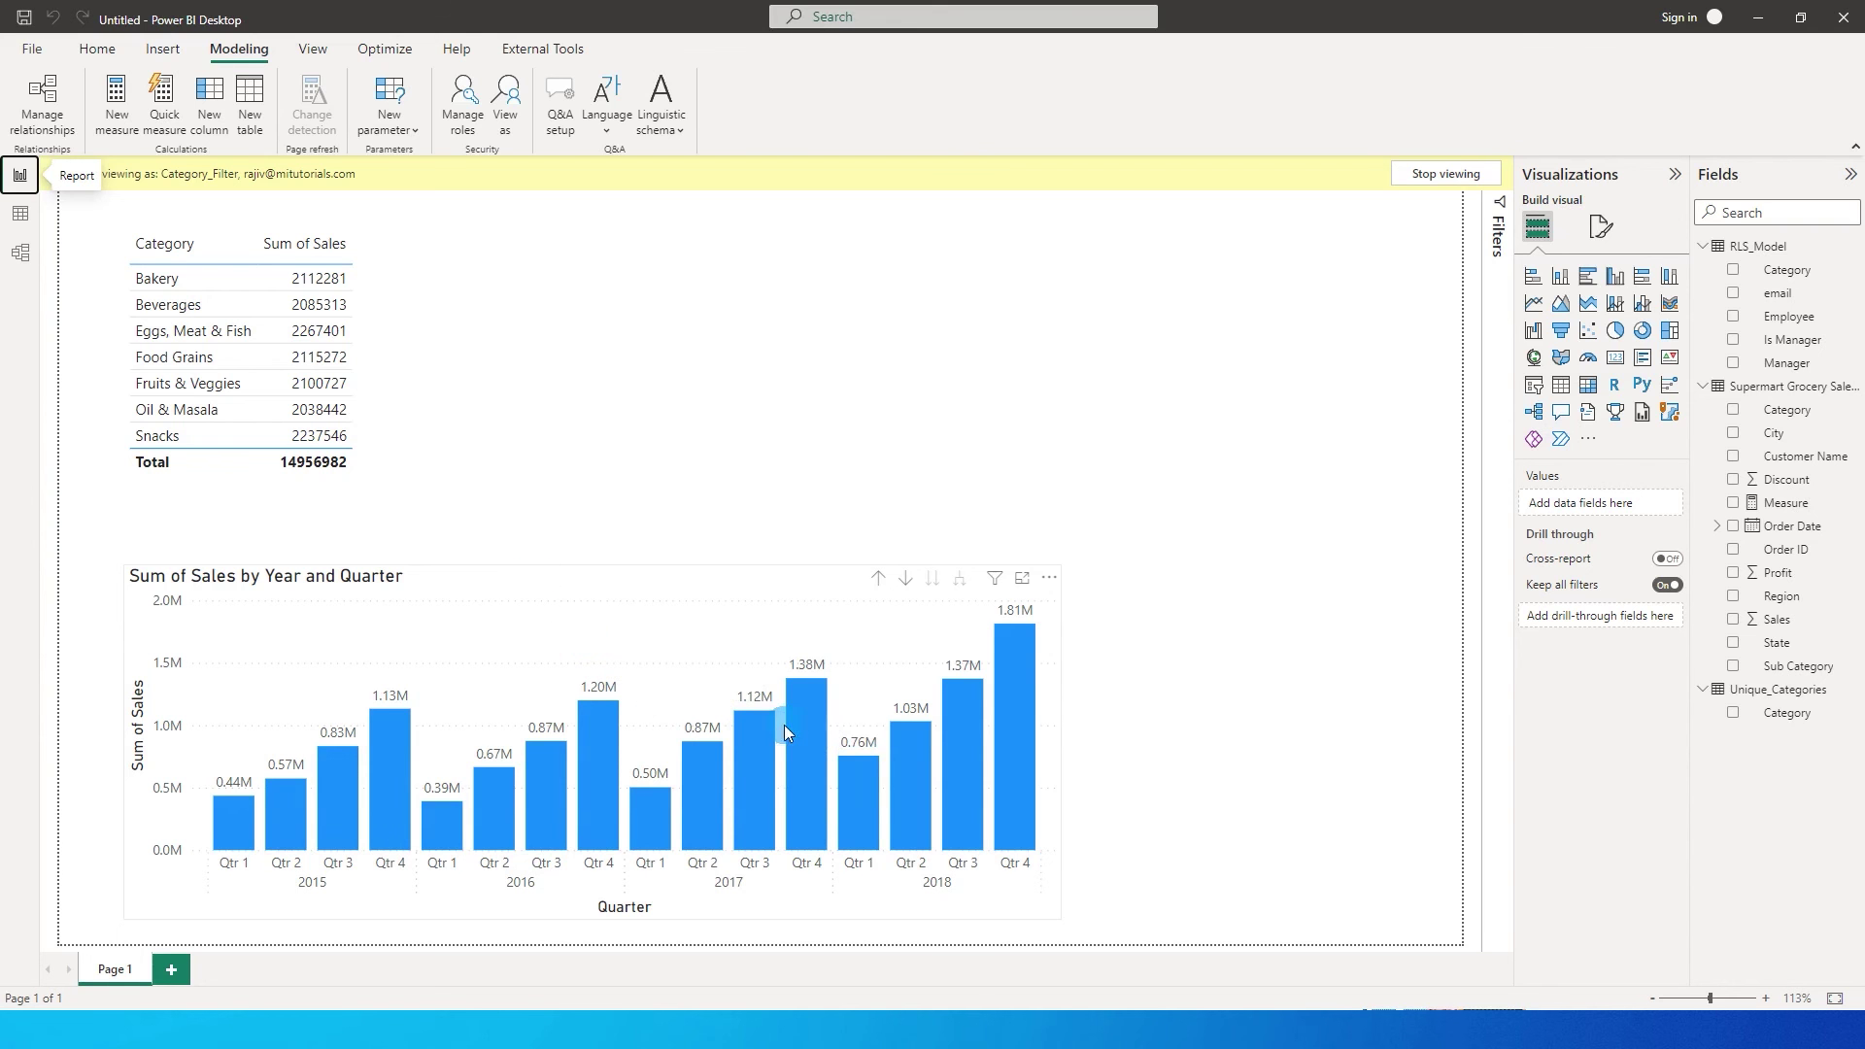
mouse_move(792, 728)
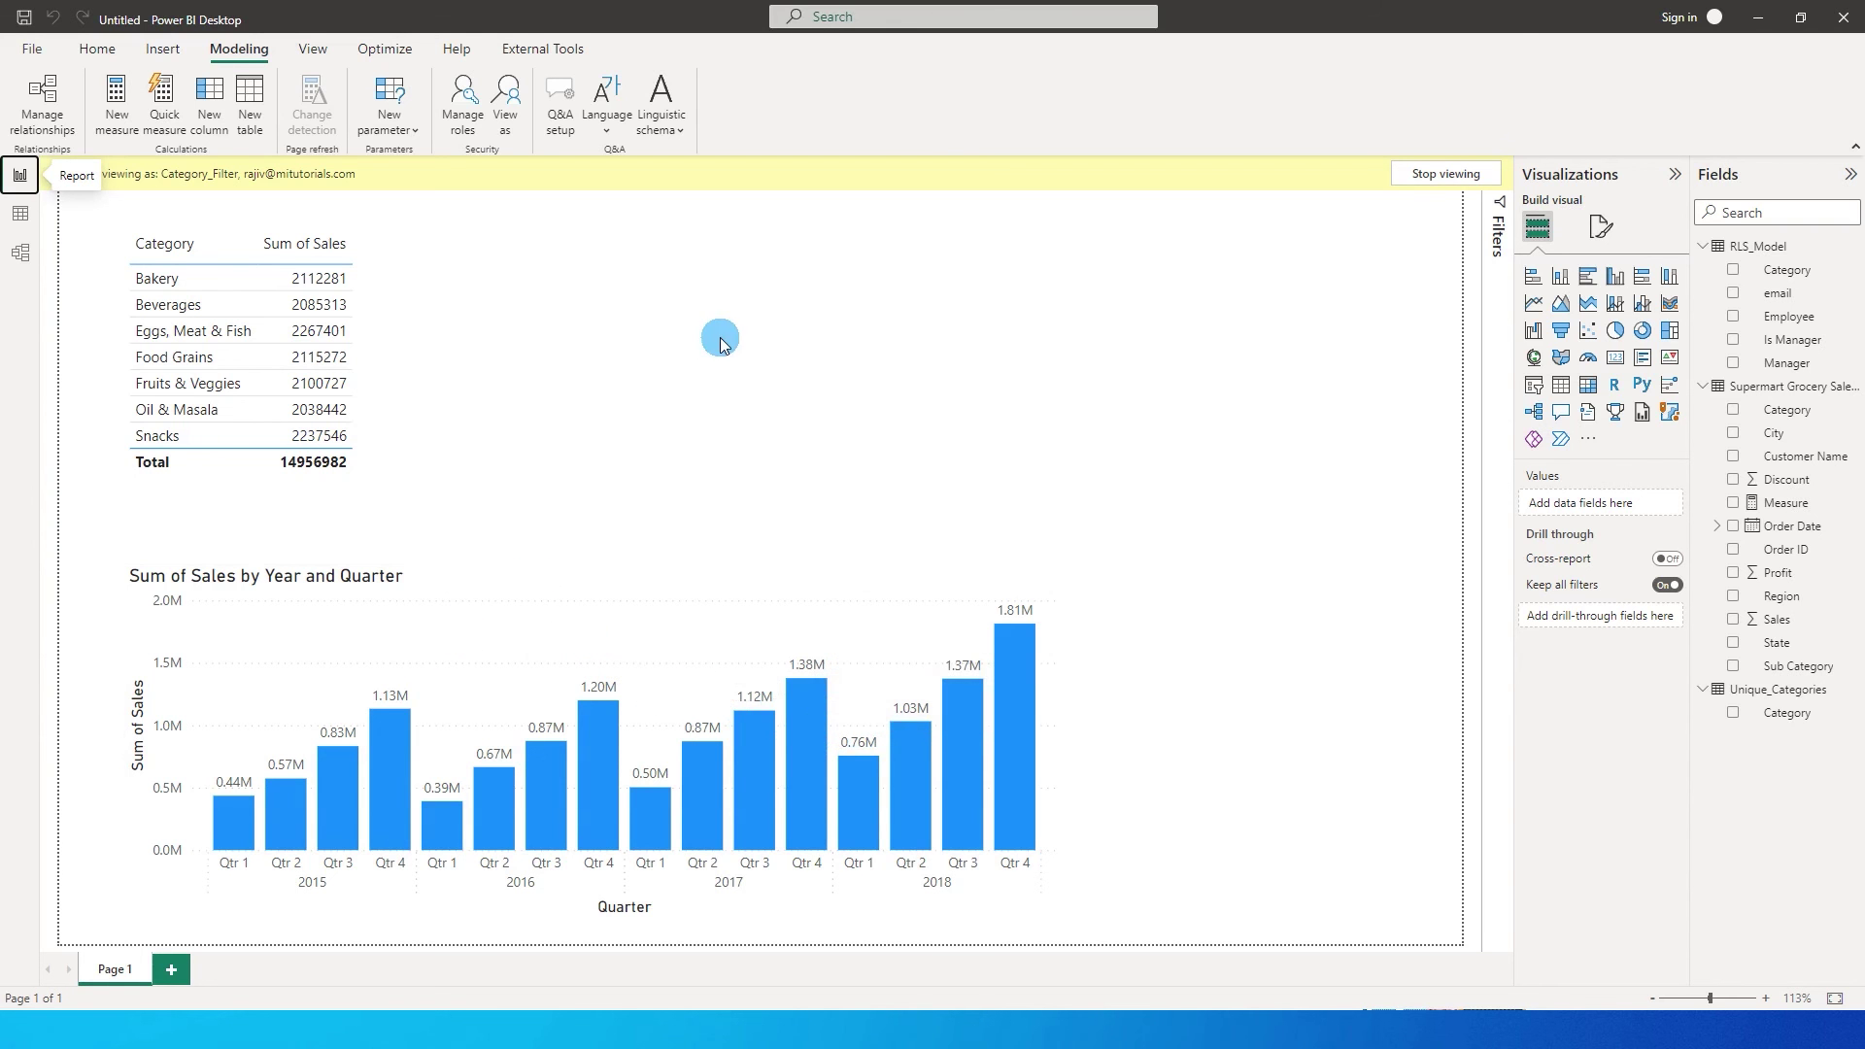